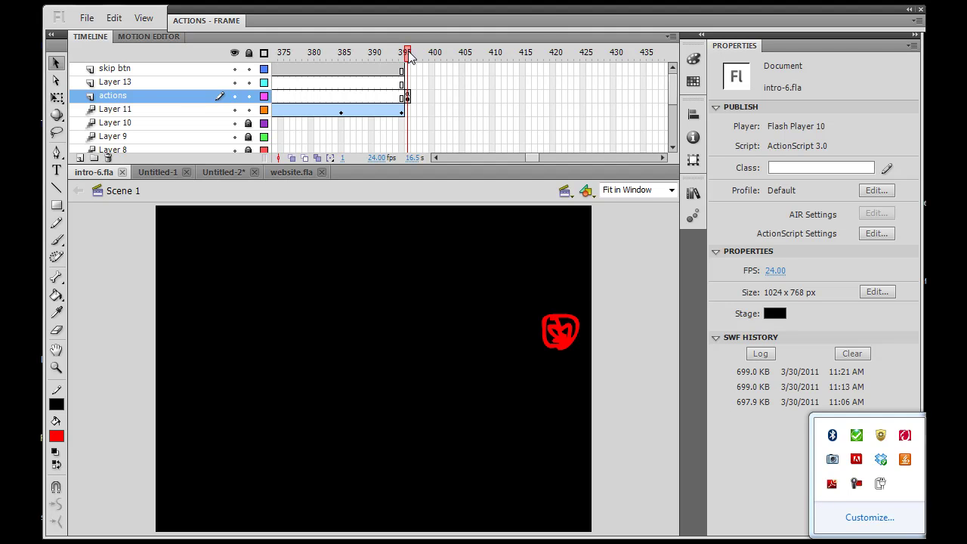
# Insert a keyframe at frame 396 of the actions layer and check its 'end' label in Properties.
pyautogui.moveTo(412, 58)
pyautogui.mouseDown()
pyautogui.moveTo(395, 59)
pyautogui.moveTo(407, 59)
pyautogui.mouseUp()
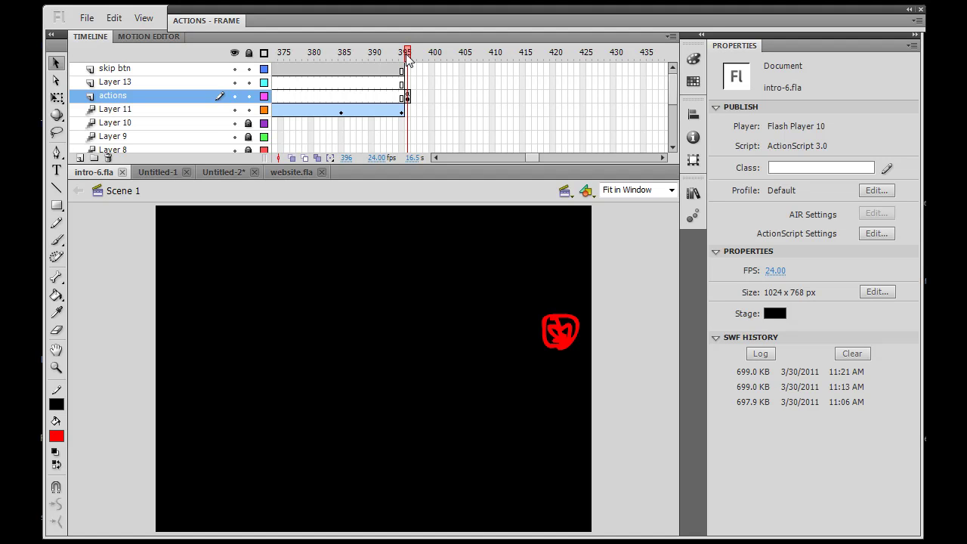
pyautogui.click(407, 96)
pyautogui.press('F6')
pyautogui.click(407, 97)
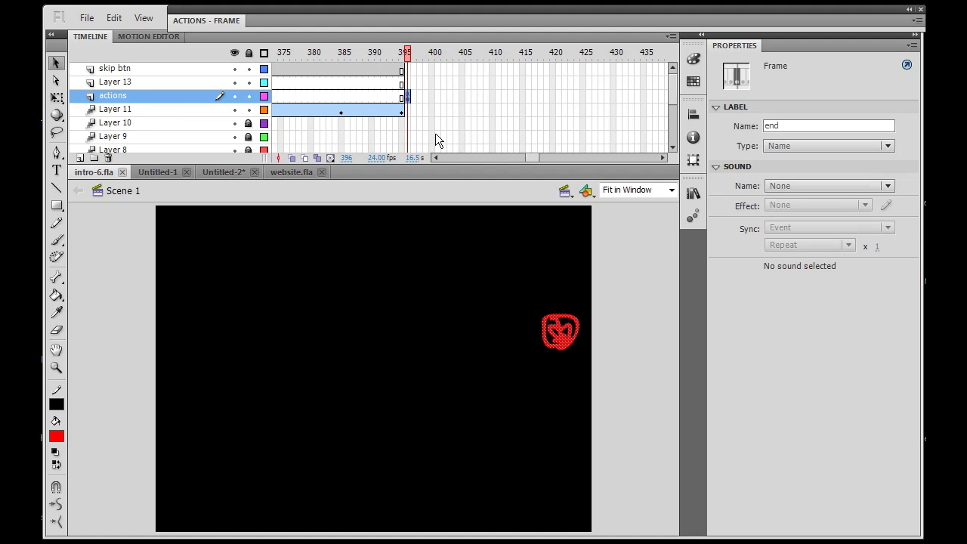
# Add a new layer above actions and name it 'labels'.
pyautogui.click(79, 158)
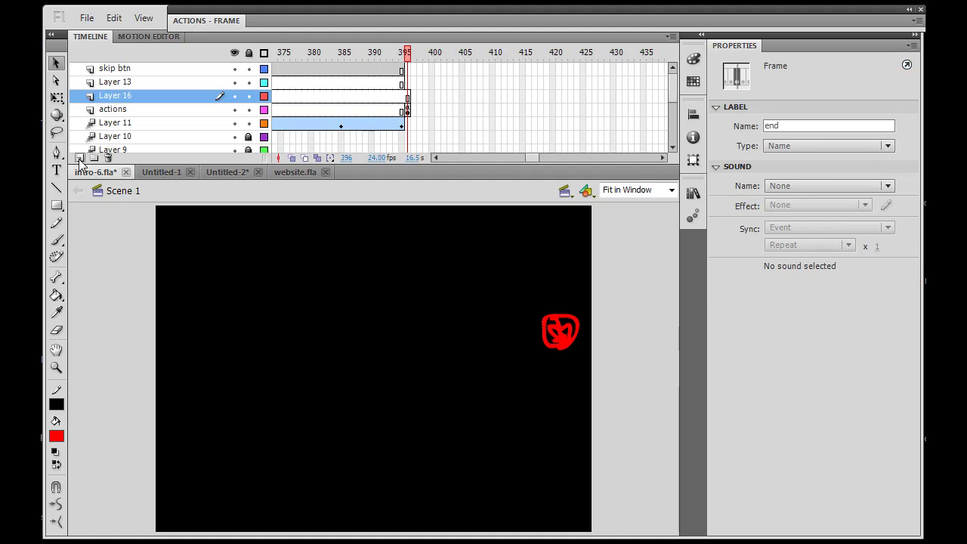
pyautogui.doubleClick(113, 96)
pyautogui.write('lab')
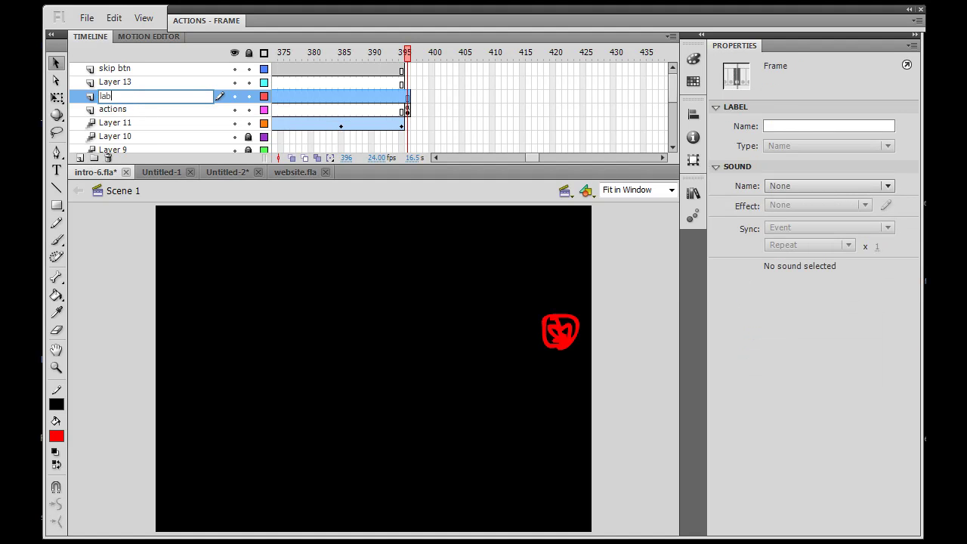
pyautogui.write('e;ls')
pyautogui.click(409, 78)
# Clear the 'end' frame label from frame 396 of the actions layer.
pyautogui.click(408, 110)
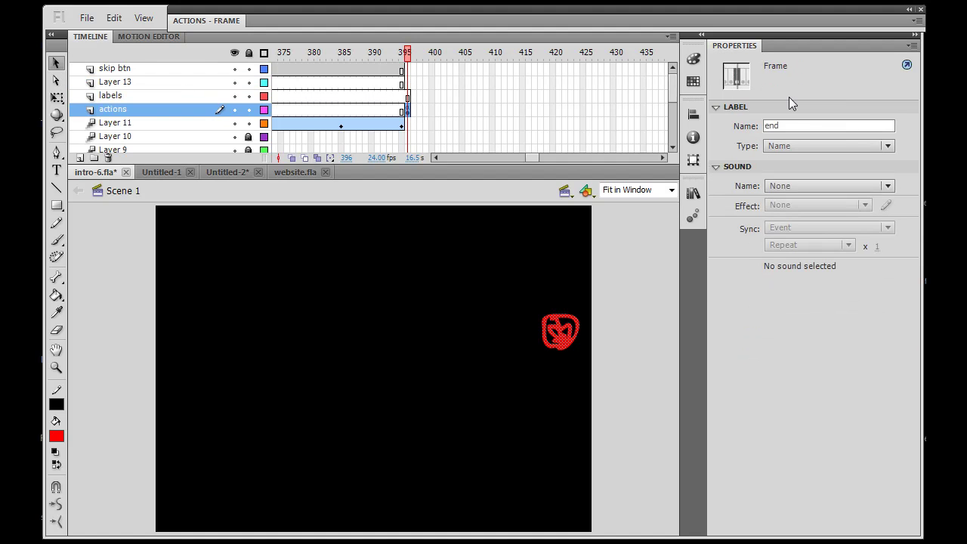
pyautogui.doubleClick(787, 126)
pyautogui.press('BackSpace')
pyautogui.click(407, 112)
pyautogui.doubleClick(770, 126)
pyautogui.press('BackSpace')
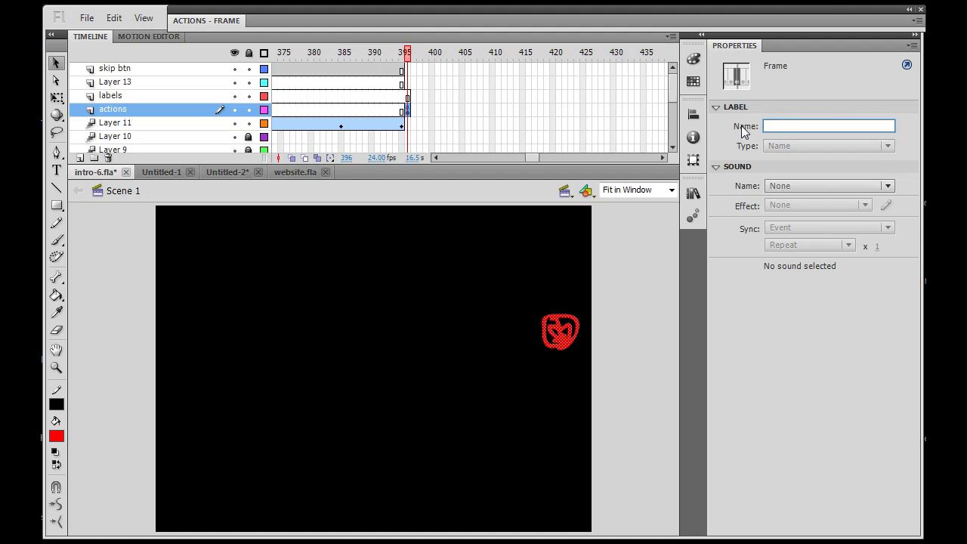
pyautogui.press('Return')
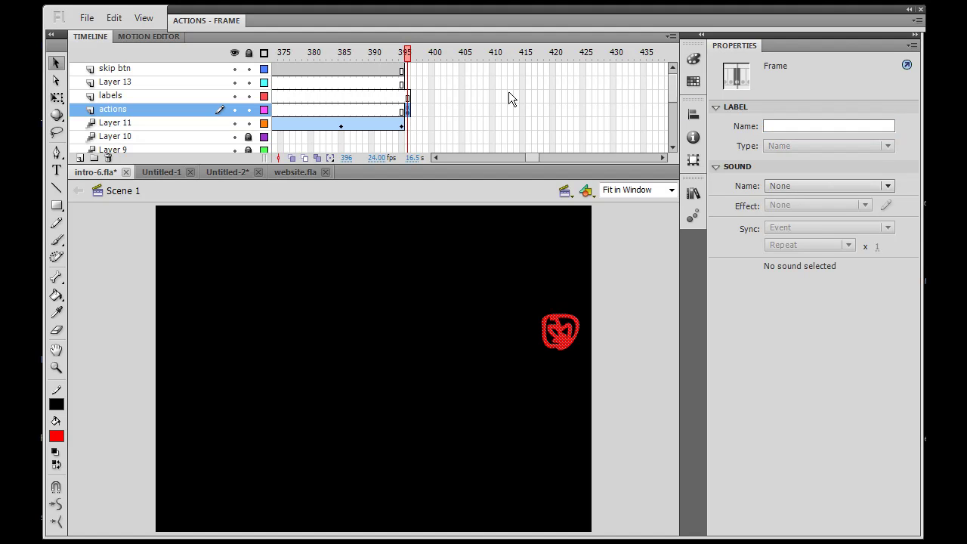
# Insert a keyframe at frame 396 of the labels layer and label it 'end'.
pyautogui.click(407, 97)
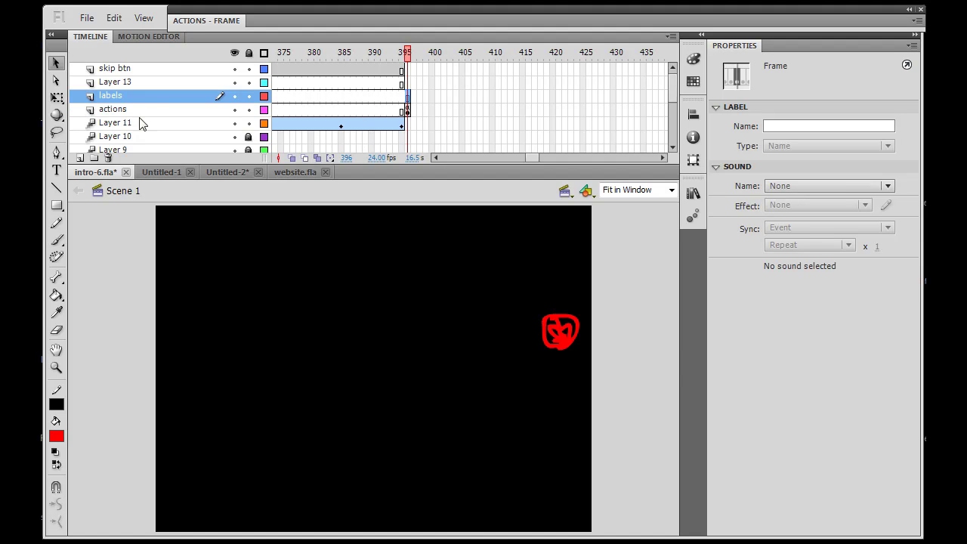
pyautogui.rightClick(407, 96)
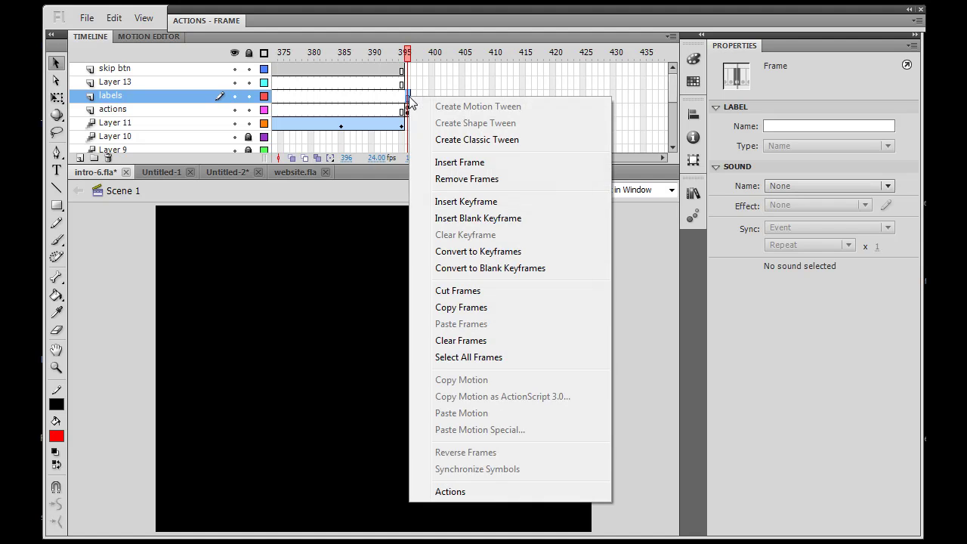
pyautogui.click(483, 201)
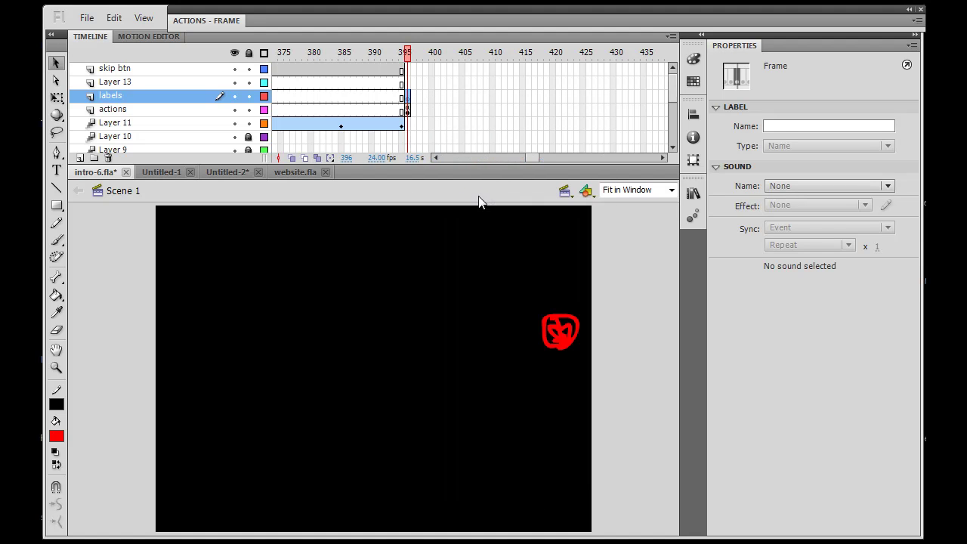
pyautogui.write('end')
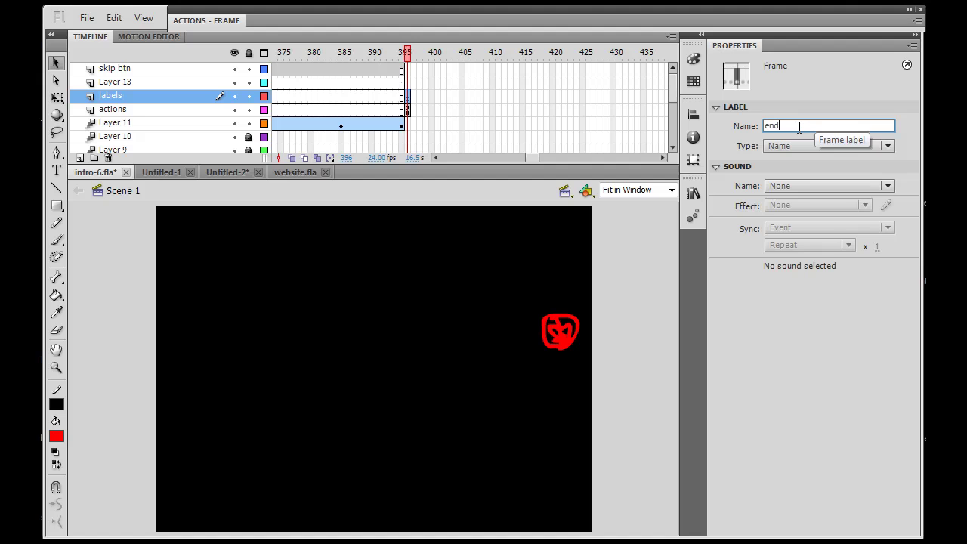
pyautogui.press('Return')
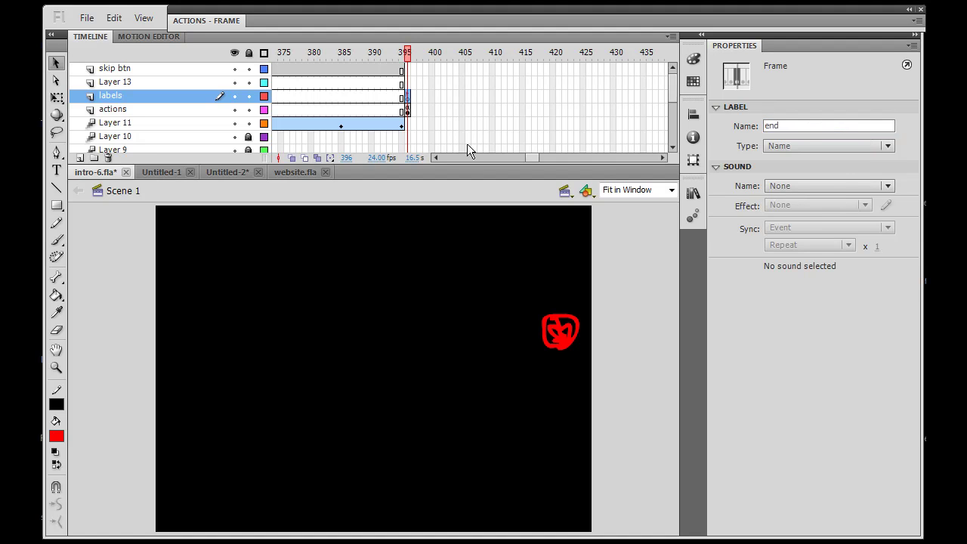
pyautogui.click(465, 118)
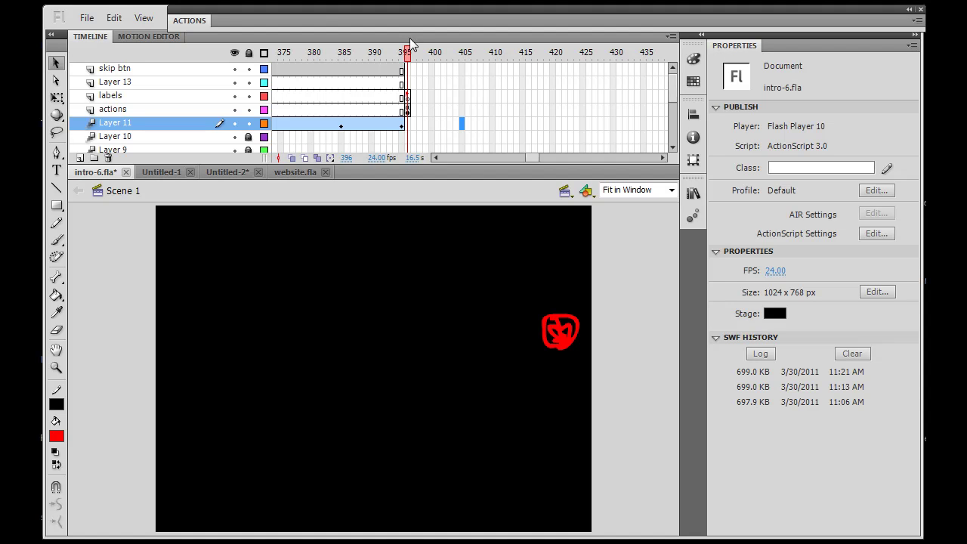
pyautogui.moveTo(408, 54)
pyautogui.mouseDown()
pyautogui.moveTo(372, 55)
pyautogui.moveTo(412, 59)
pyautogui.mouseUp()
# From the intro folder in Windows Explorer, open website.fla in Flash.
pyautogui.click(324, 538)
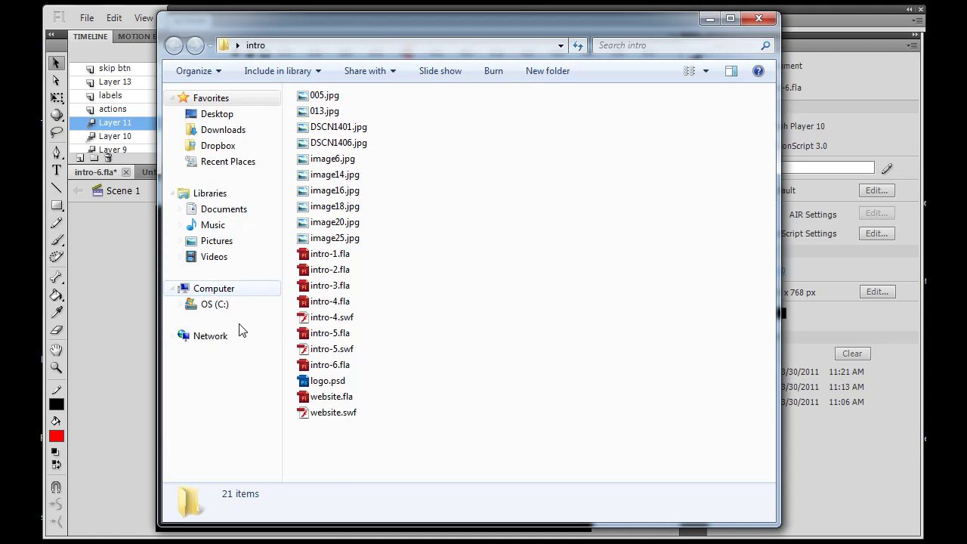
pyautogui.click(318, 367)
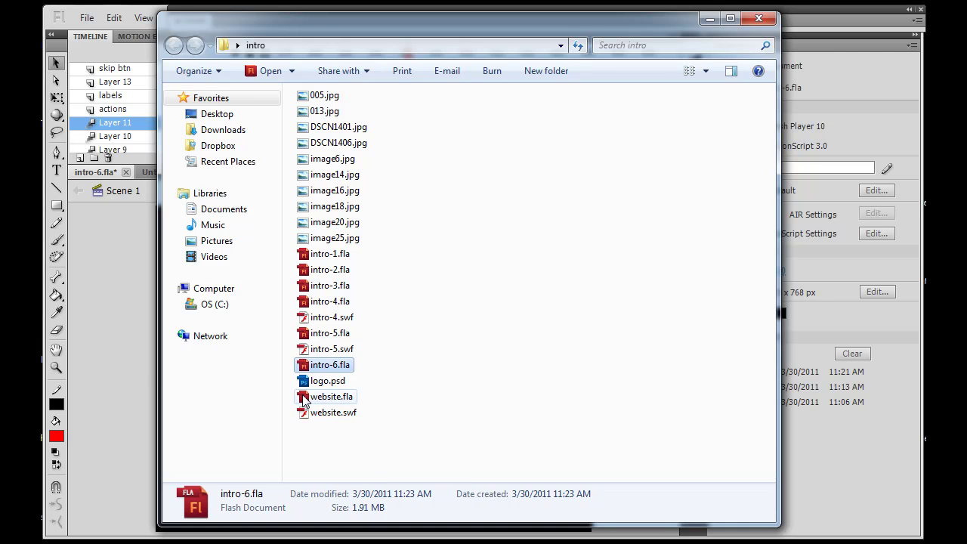
pyautogui.doubleClick(304, 402)
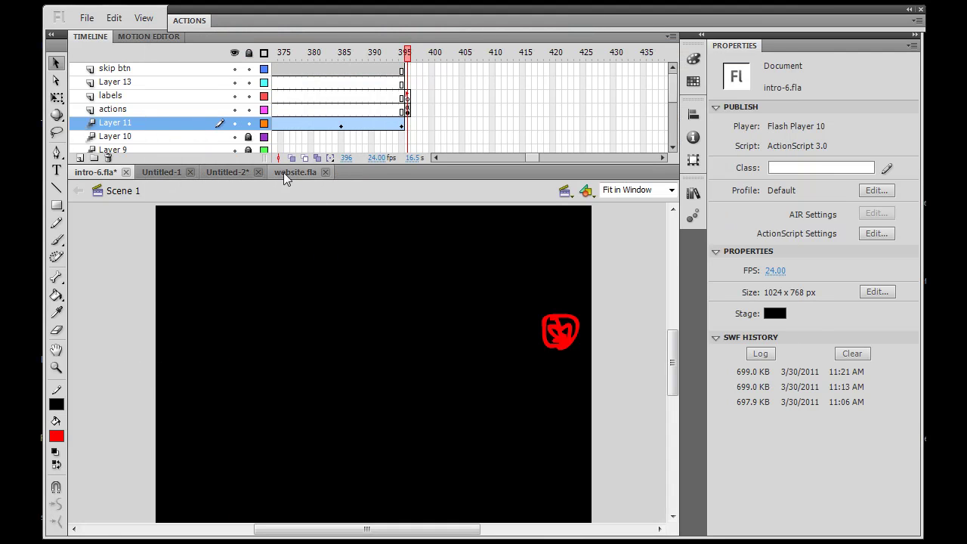
# Test website.fla with Ctrl+Enter to generate website.swf, then return to intro-6.fla.
pyautogui.click(285, 172)
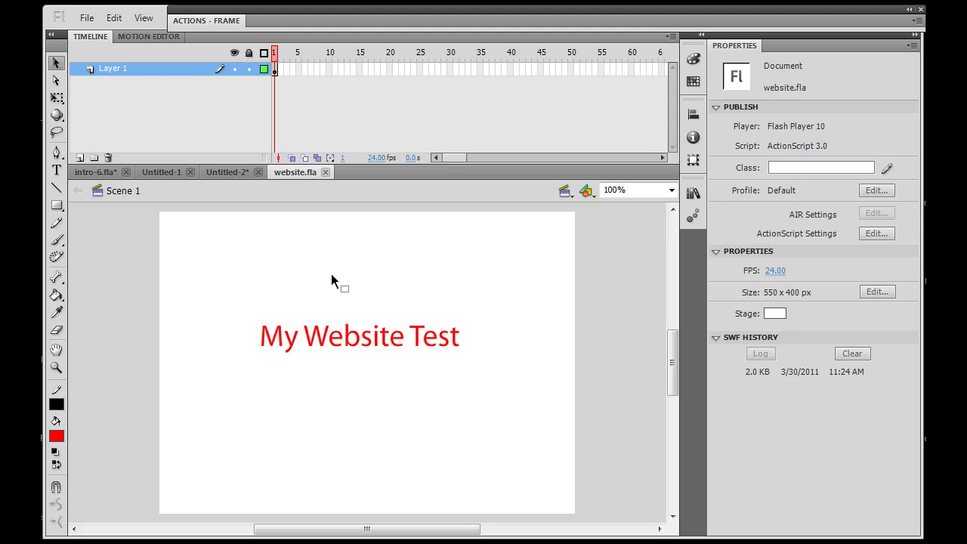
pyautogui.hotkey('ctrl', 'Return')
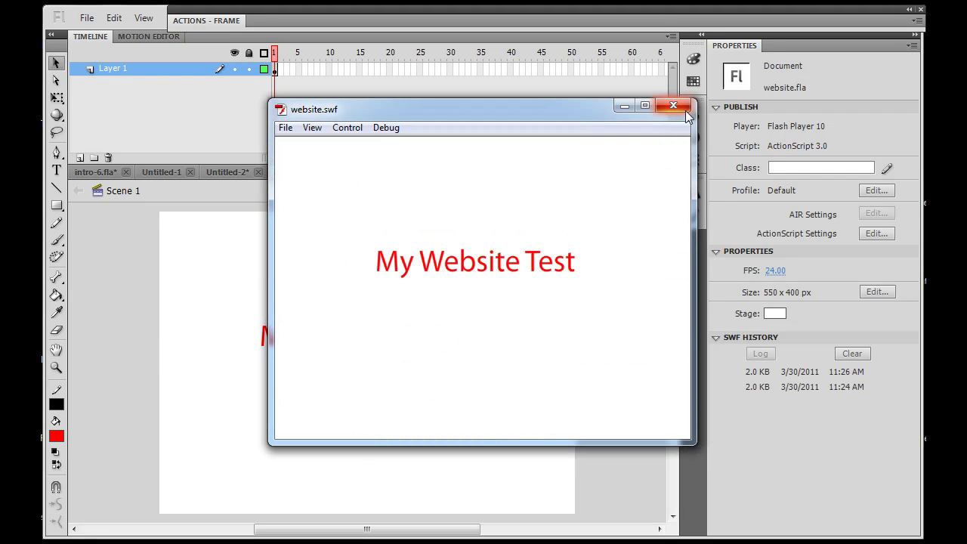
pyautogui.click(685, 112)
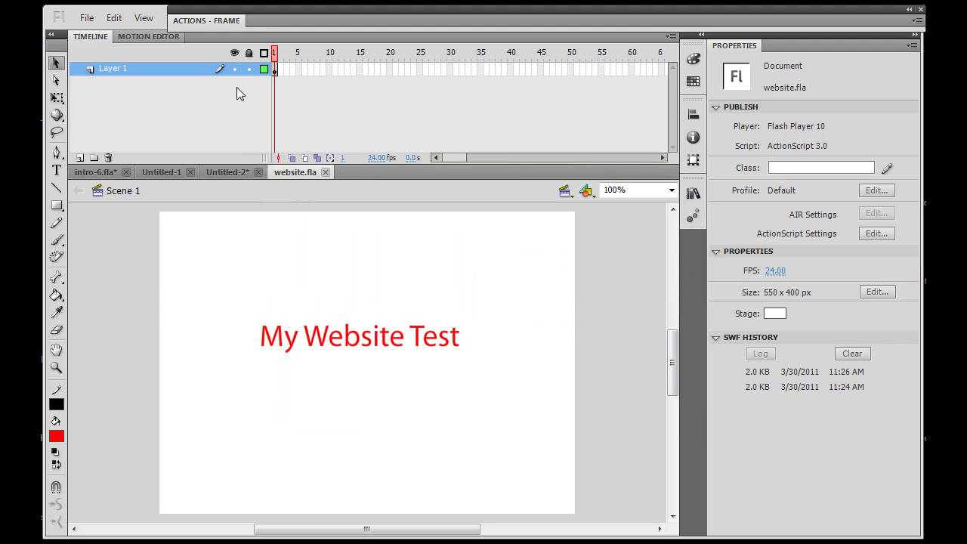
pyautogui.click(86, 173)
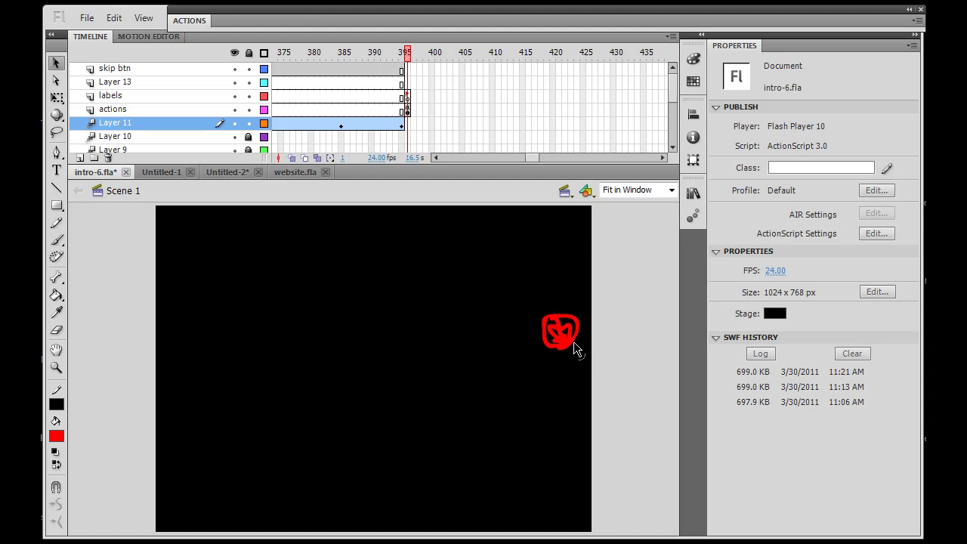
pyautogui.click(287, 175)
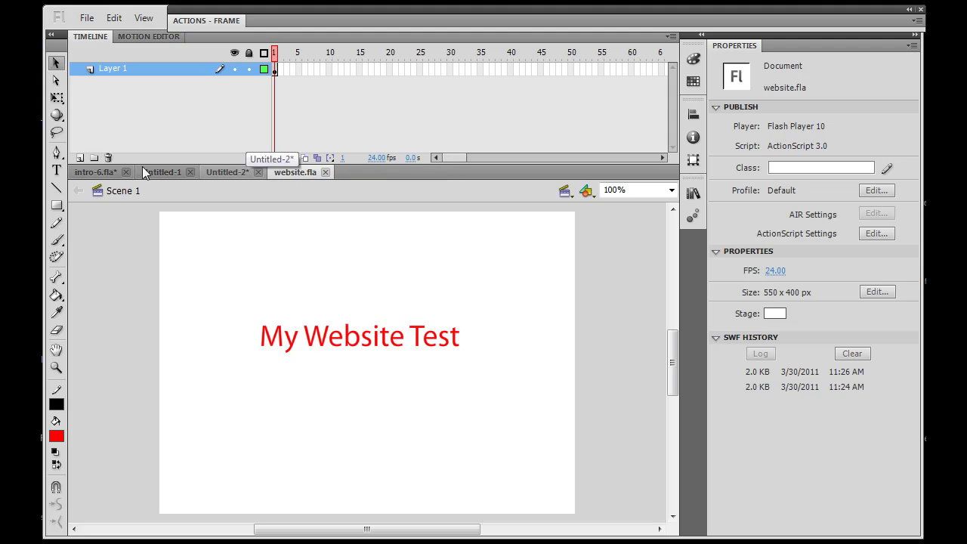
pyautogui.click(96, 172)
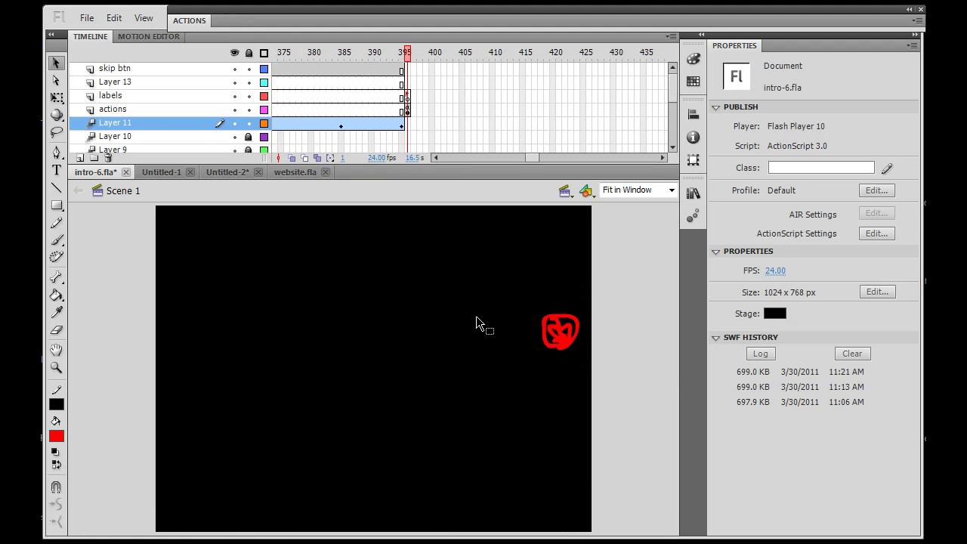
# Preview the Preloader for External File template under New from Template, then cancel.
pyautogui.click(86, 17)
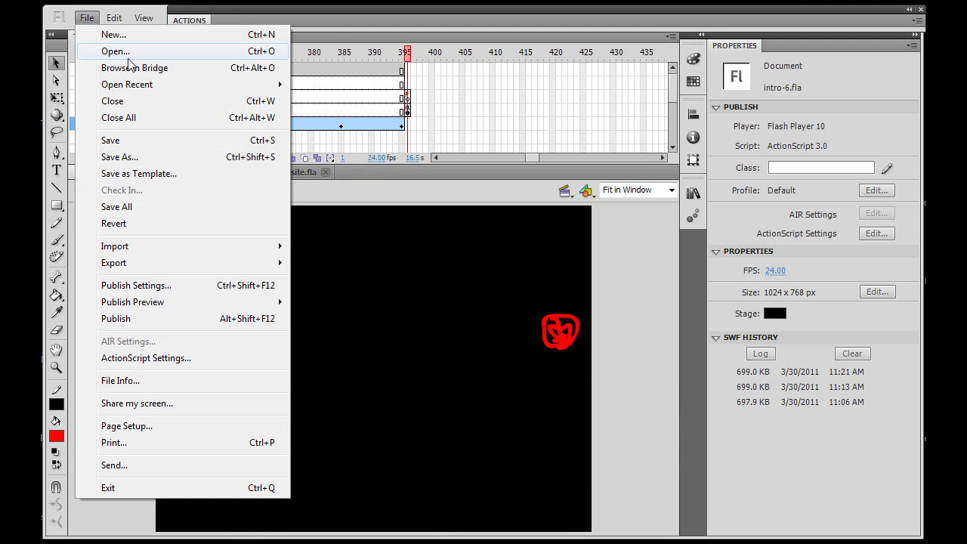
pyautogui.click(112, 35)
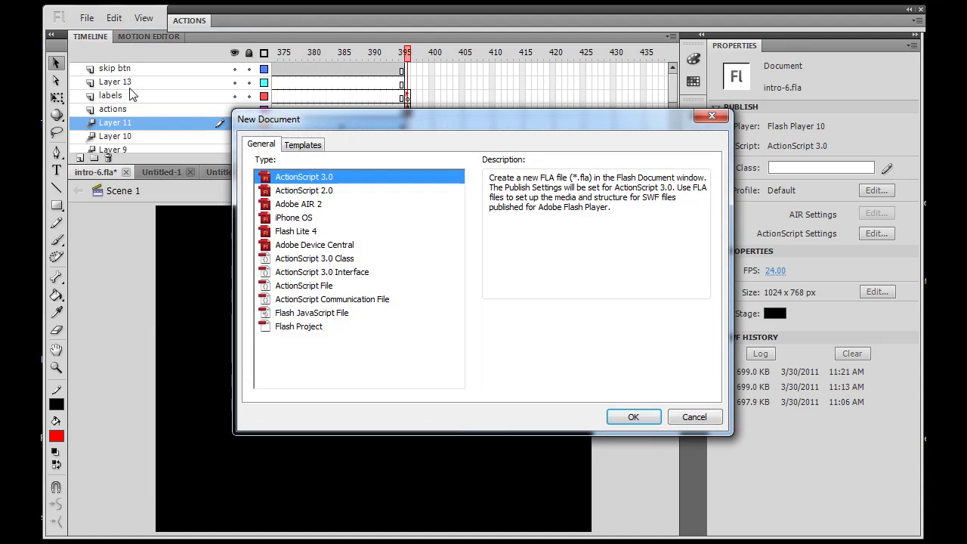
pyautogui.click(302, 145)
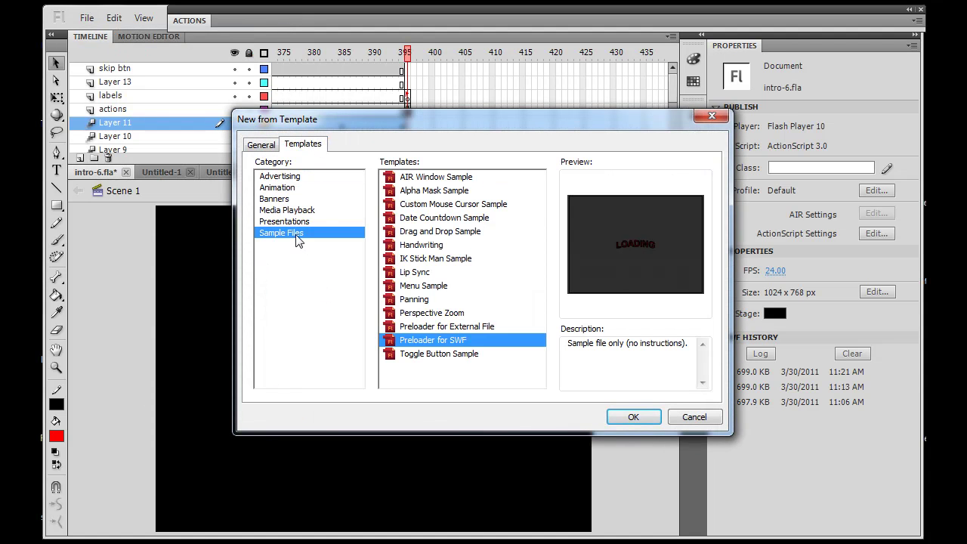
pyautogui.click(413, 328)
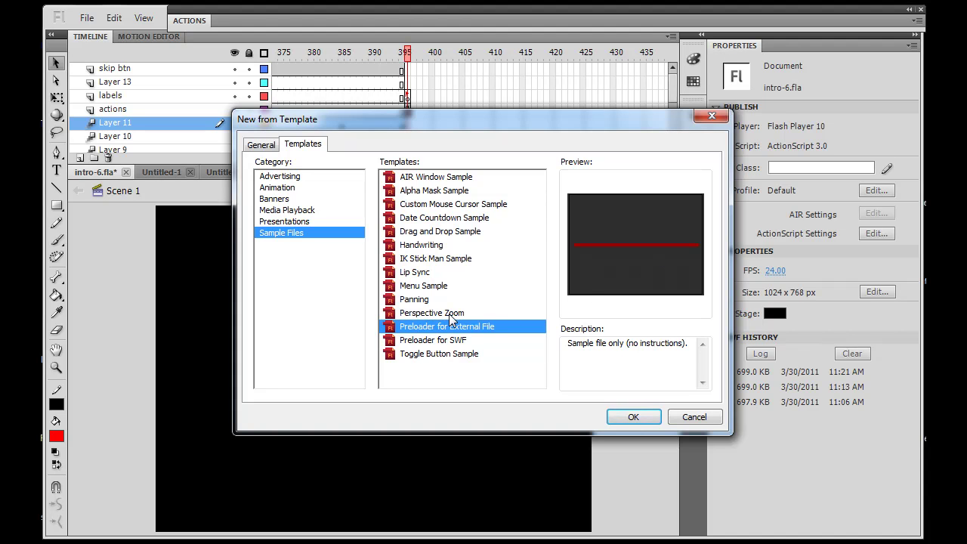
pyautogui.click(693, 417)
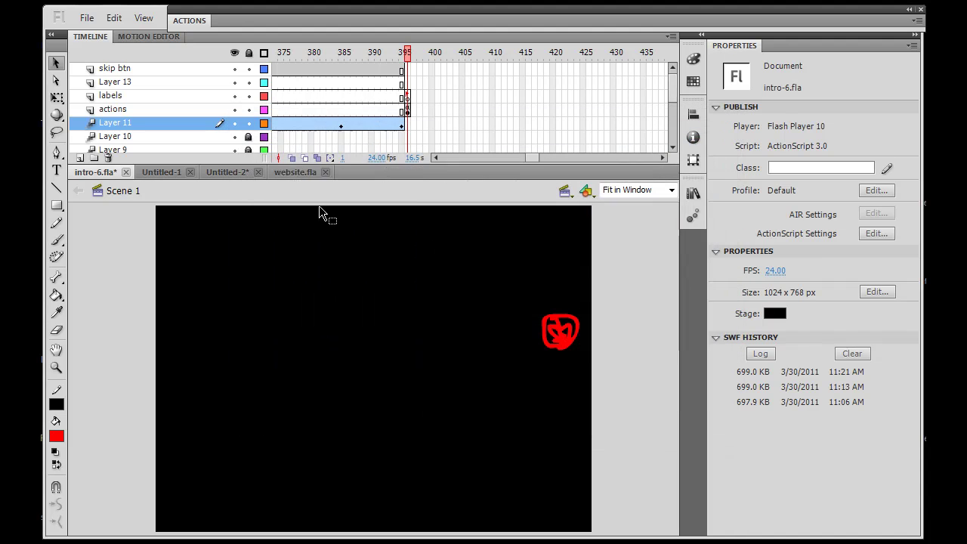
# Copy the entire loader script from frame 1 of Untitled-1's Actions layer.
pyautogui.click(154, 171)
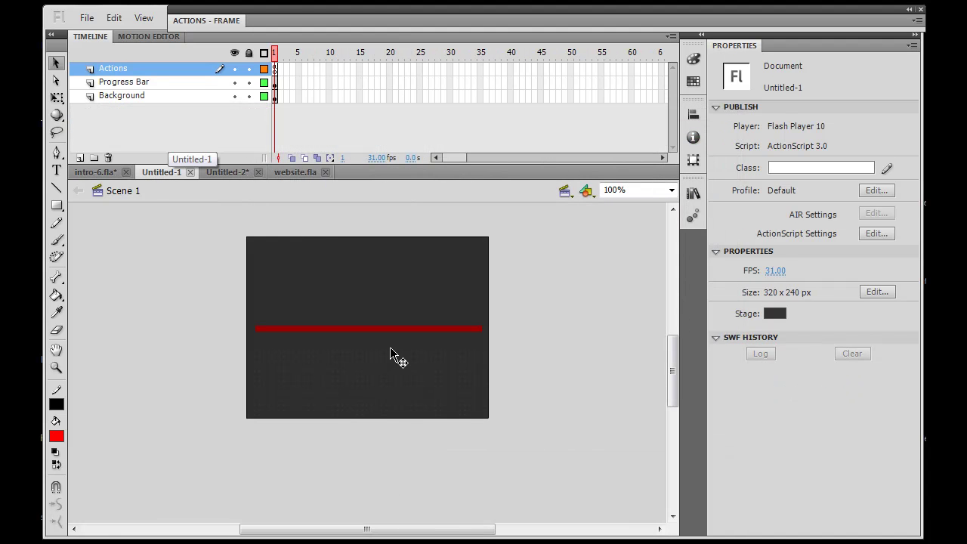
pyautogui.click(275, 67)
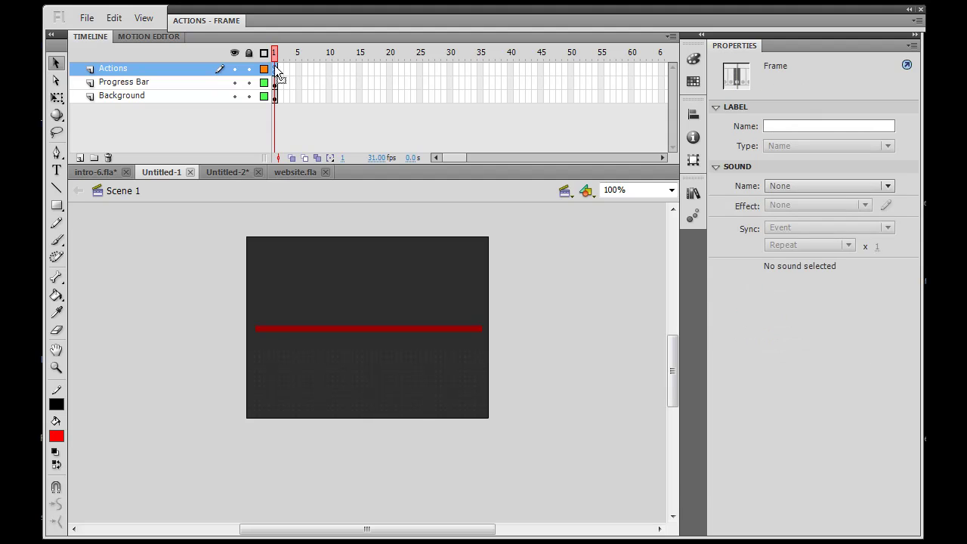
pyautogui.click(307, 19)
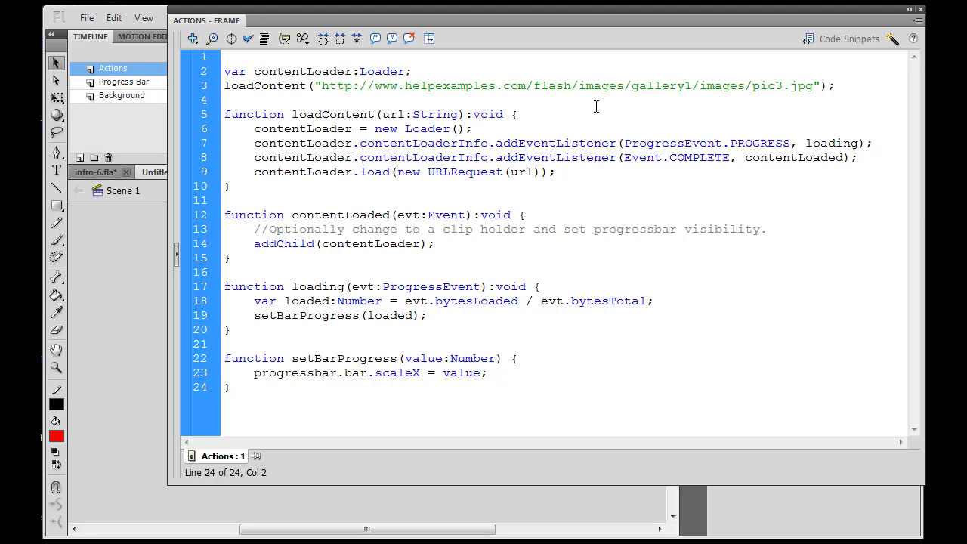
pyautogui.click(571, 173)
pyautogui.moveTo(570, 173); pyautogui.dragTo(202, 71)
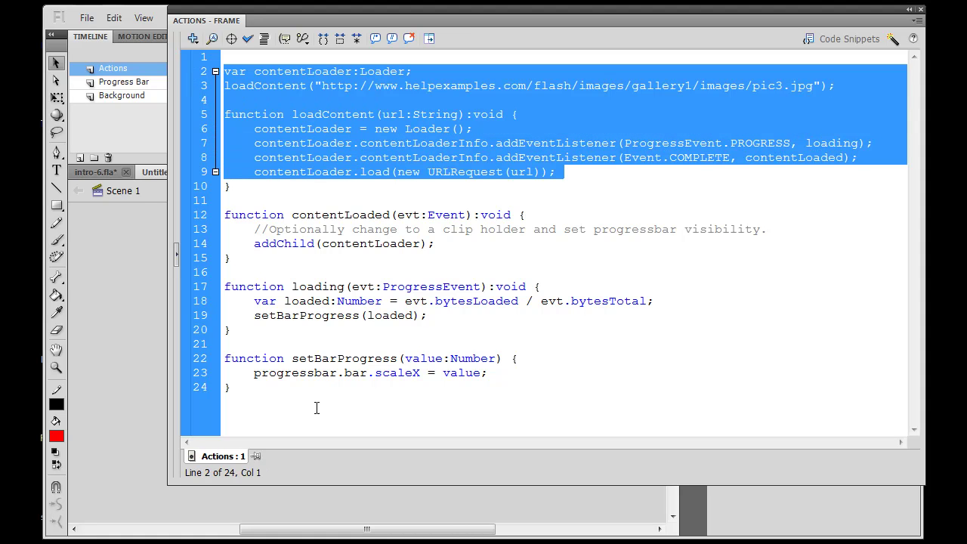
pyautogui.click(277, 391)
pyautogui.moveTo(278, 391); pyautogui.dragTo(153, 23)
pyautogui.hotkey('ctrl', 'c')
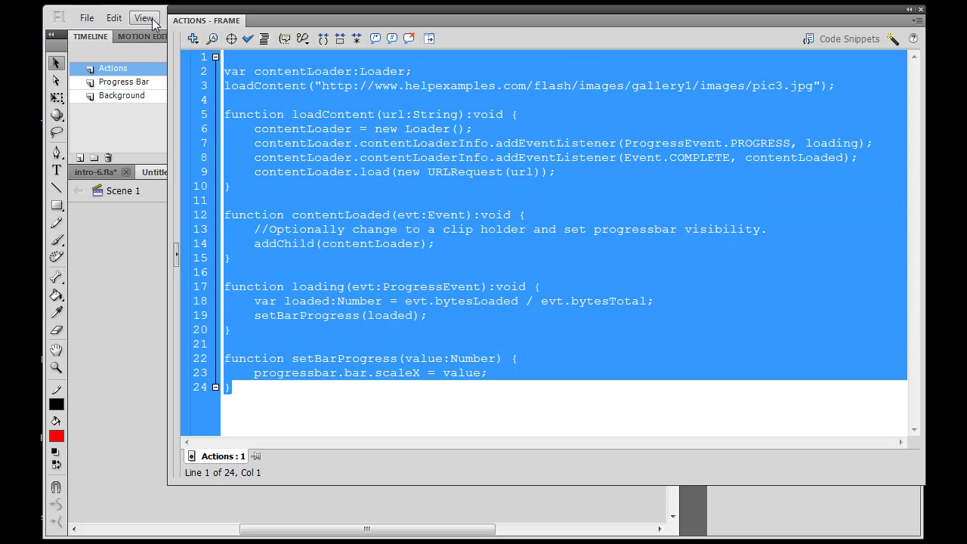
pyautogui.doubleClick(328, 23)
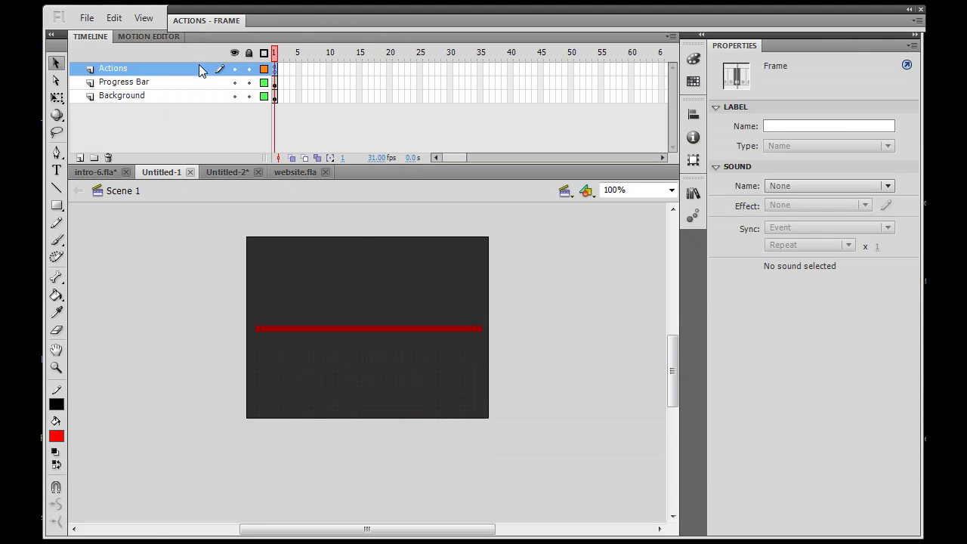
# Paste the loader script after stop() on frame 396 of intro-6.fla's actions layer.
pyautogui.click(95, 172)
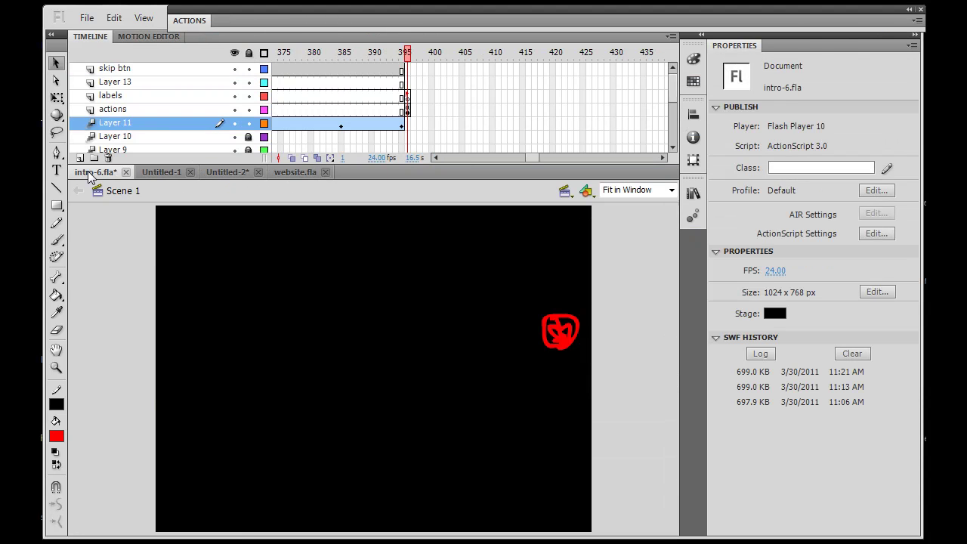
pyautogui.click(407, 111)
pyautogui.doubleClick(309, 20)
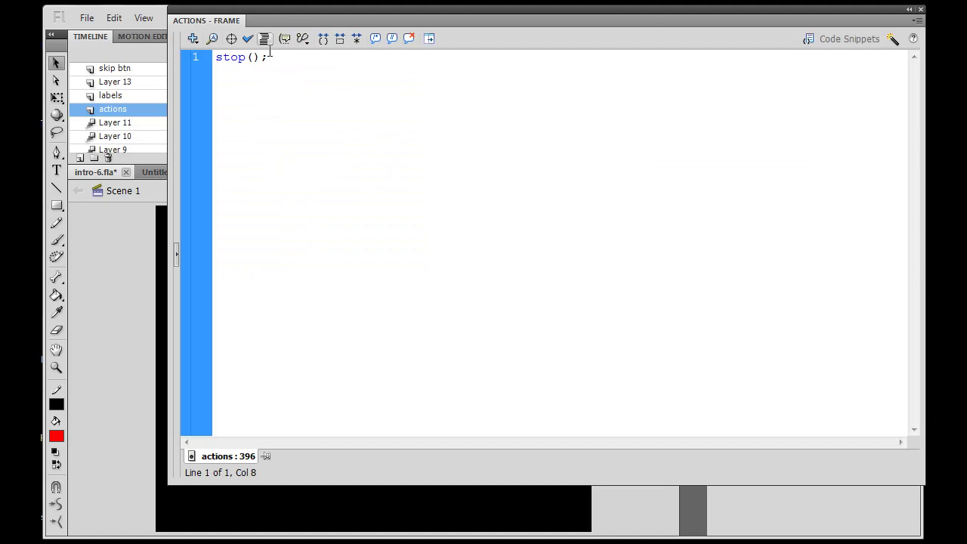
pyautogui.press('Return')
pyautogui.press('Return')
pyautogui.hotkey('ctrl', 'v')
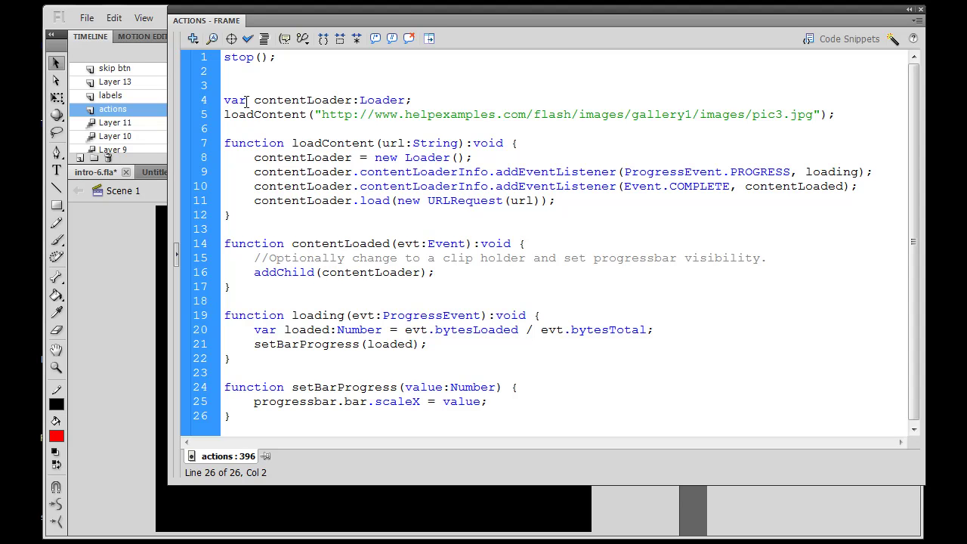
# Replace the image URL in the pasted script with 'website.swf'.
pyautogui.moveTo(252, 100); pyautogui.dragTo(355, 105)
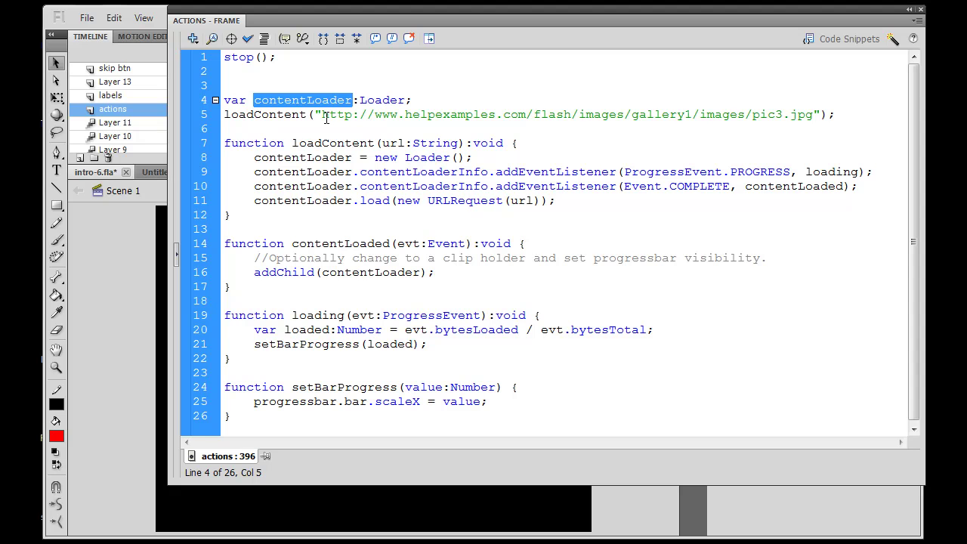
pyautogui.moveTo(323, 115); pyautogui.dragTo(816, 116)
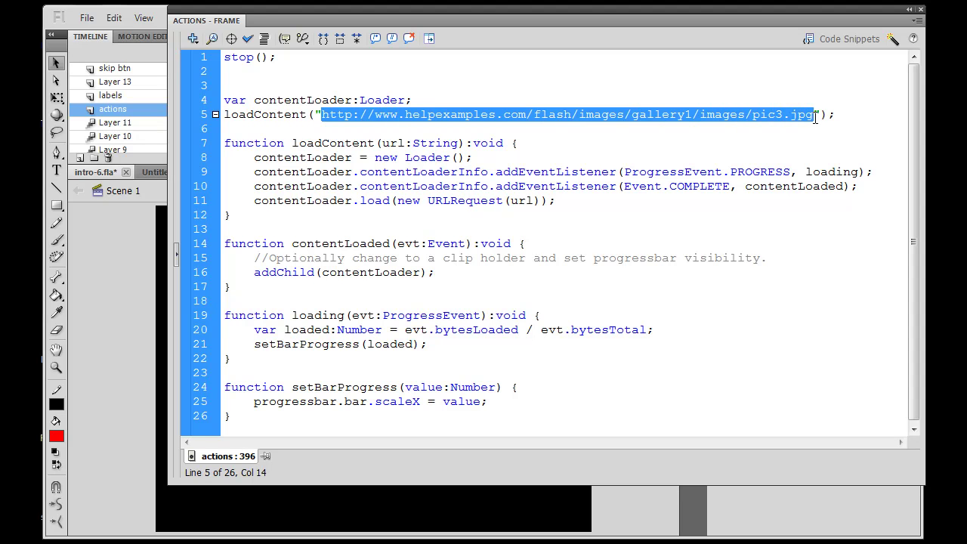
pyautogui.write('webi')
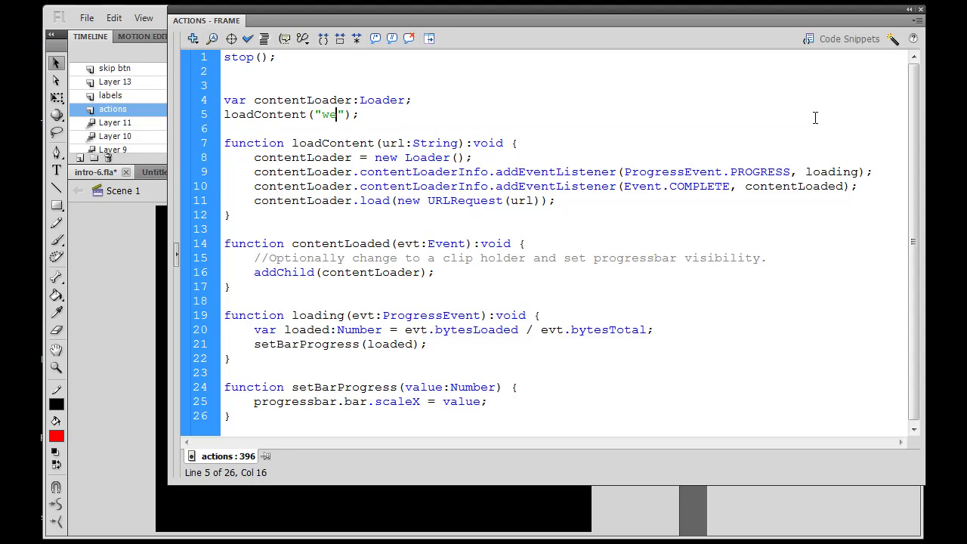
pyautogui.press('BackSpace')
pyautogui.write('site.swf')
pyautogui.click(486, 106)
pyautogui.moveTo(322, 114); pyautogui.dragTo(412, 115)
pyautogui.click(437, 115)
pyautogui.moveTo(381, 143); pyautogui.dragTo(491, 144)
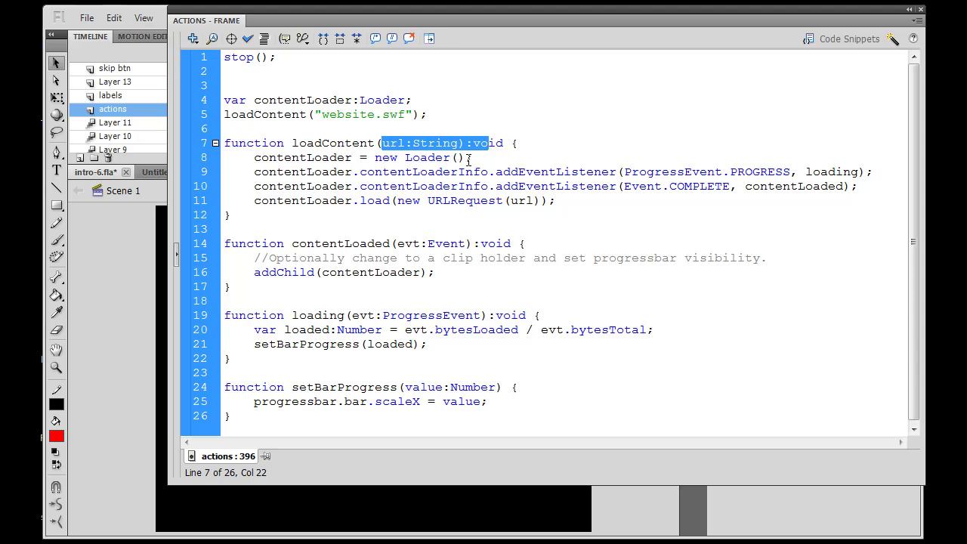
pyautogui.click(466, 185)
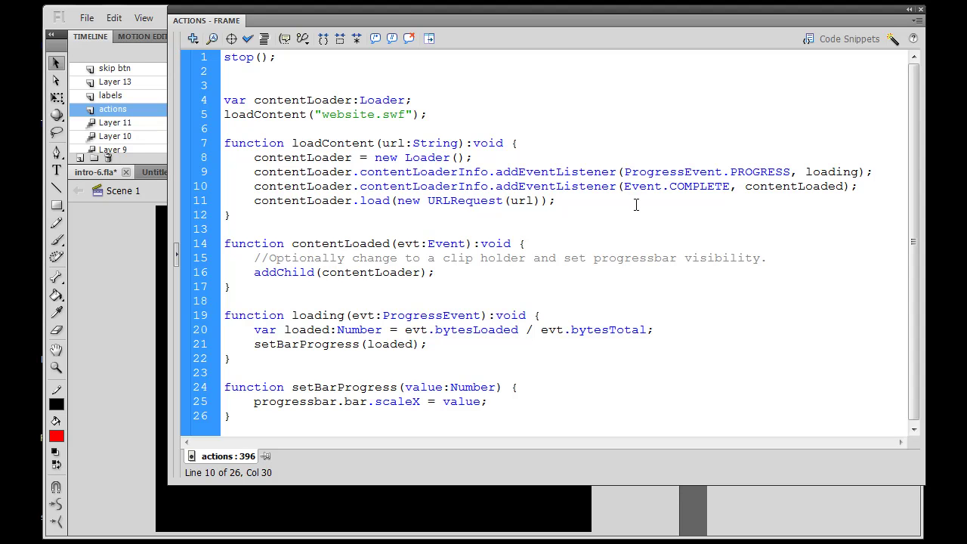
# Cut the red progress bar clip from Untitled-1's stage.
pyautogui.doubleClick(337, 22)
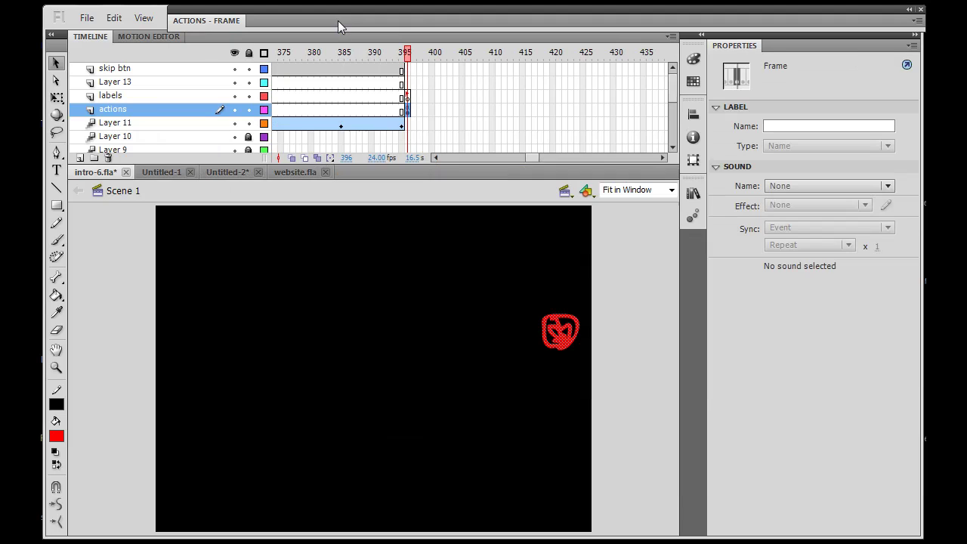
pyautogui.click(156, 175)
pyautogui.click(302, 331)
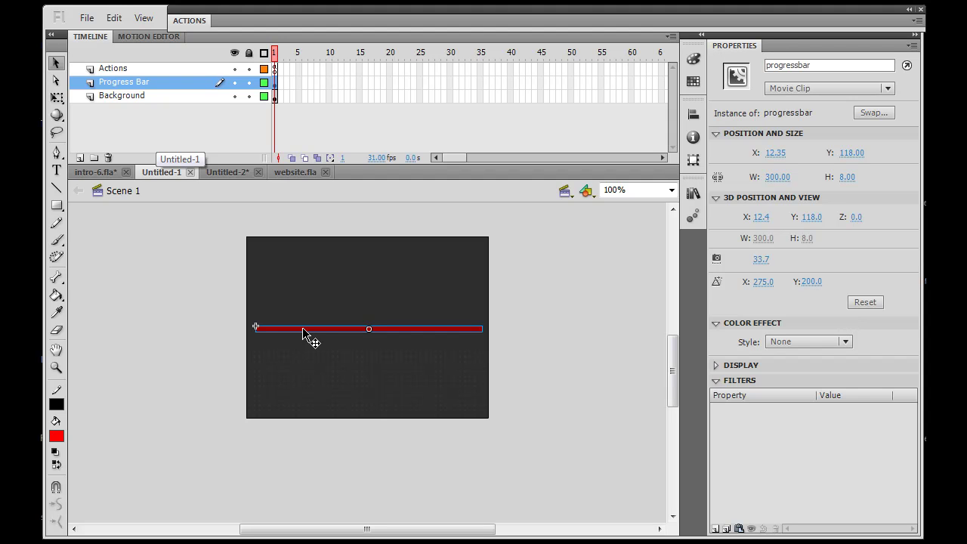
pyautogui.press('Delete')
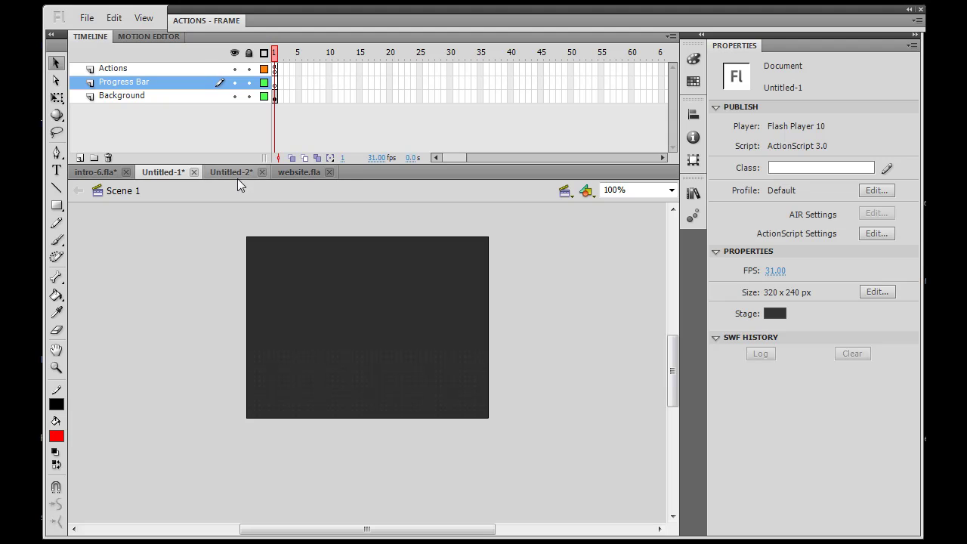
# Back in intro-6.fla, select frame 396 on Layer 13.
pyautogui.click(83, 173)
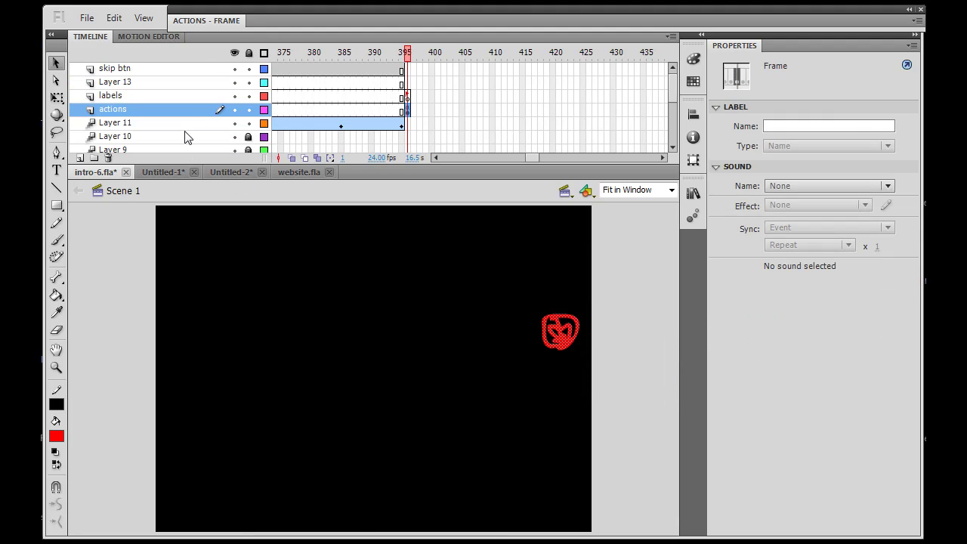
pyautogui.click(282, 375)
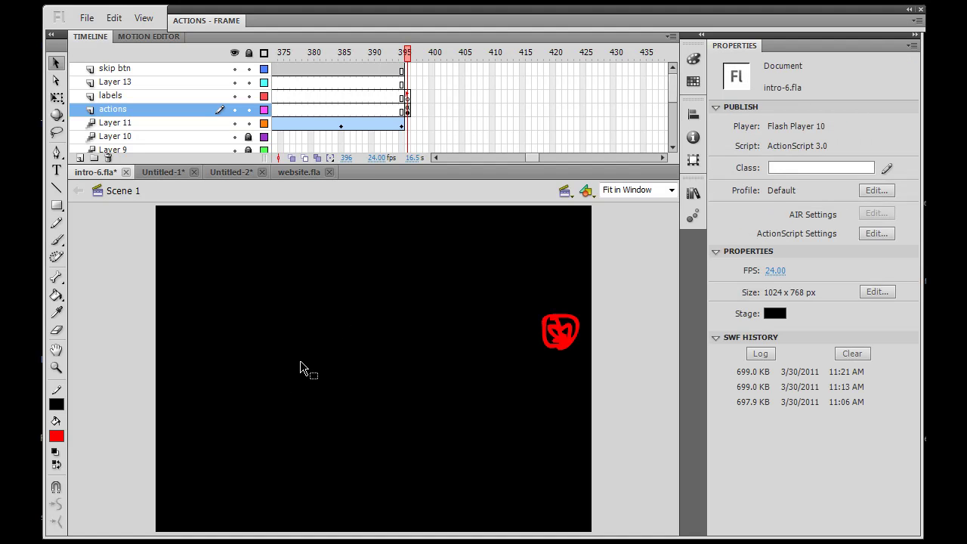
pyautogui.click(406, 81)
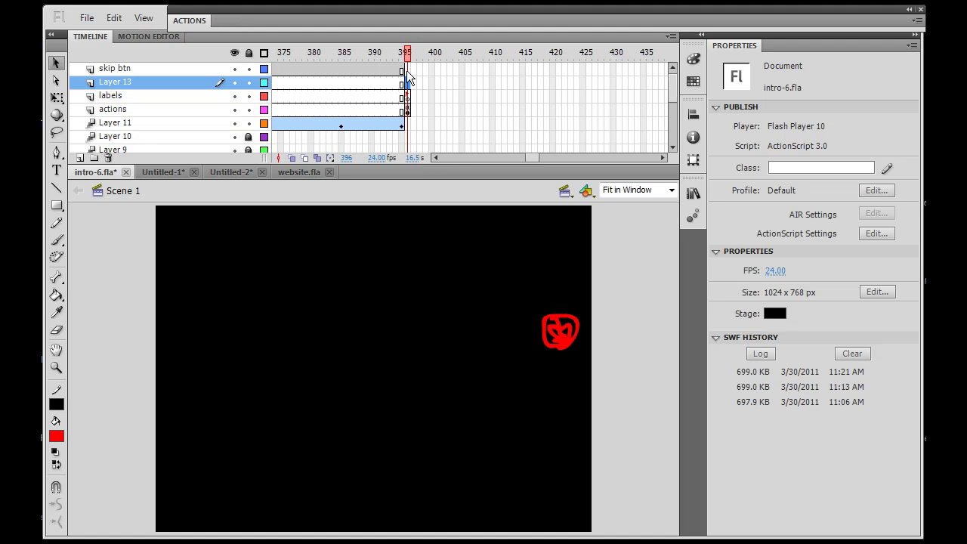
pyautogui.click(406, 70)
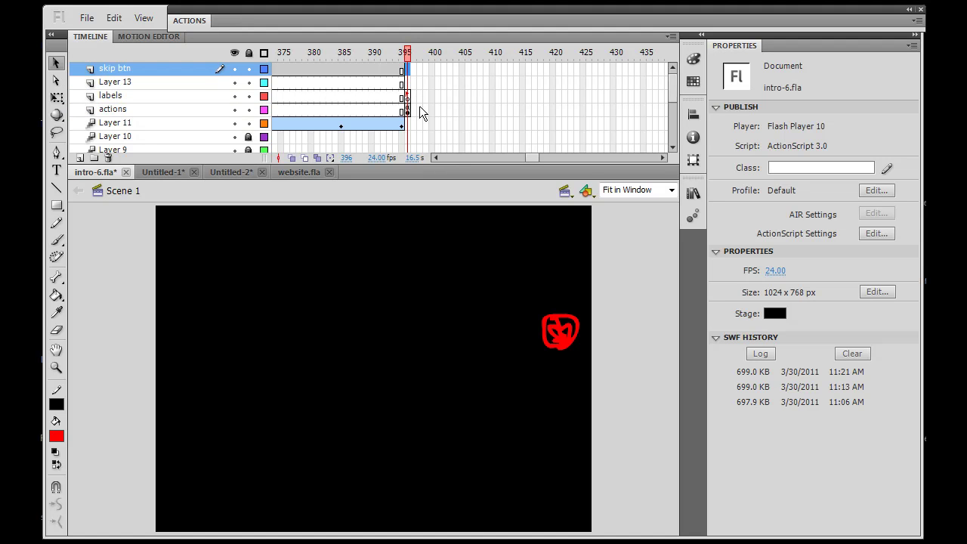
pyautogui.click(407, 82)
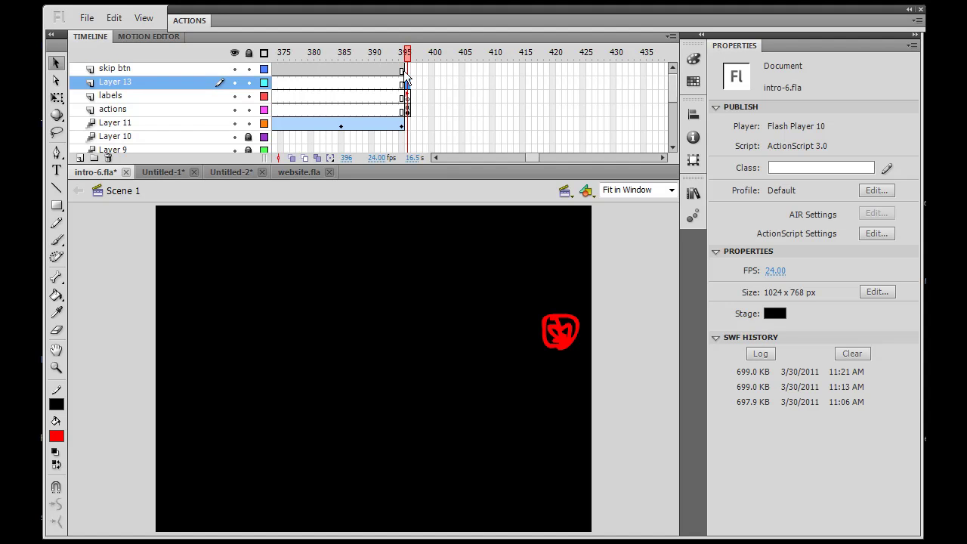
pyautogui.click(407, 70)
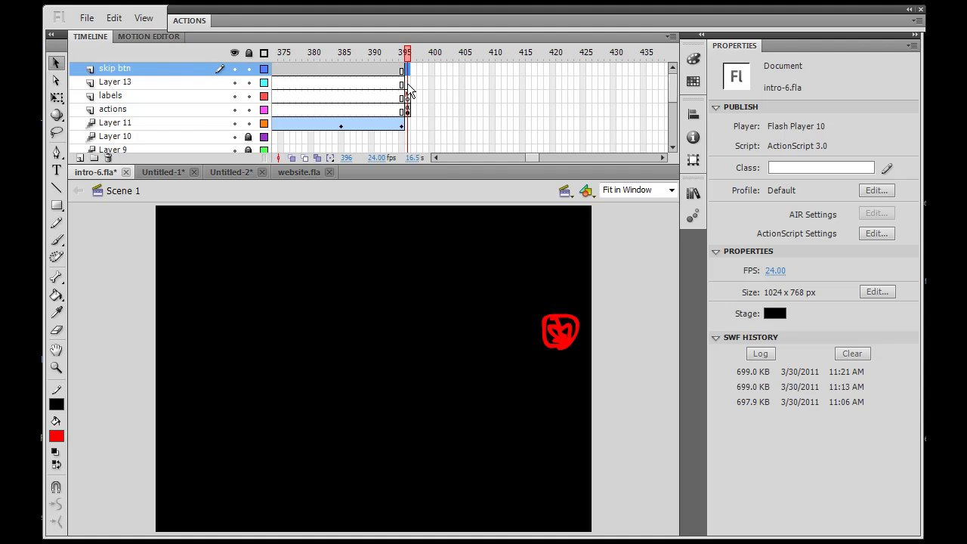
pyautogui.click(407, 83)
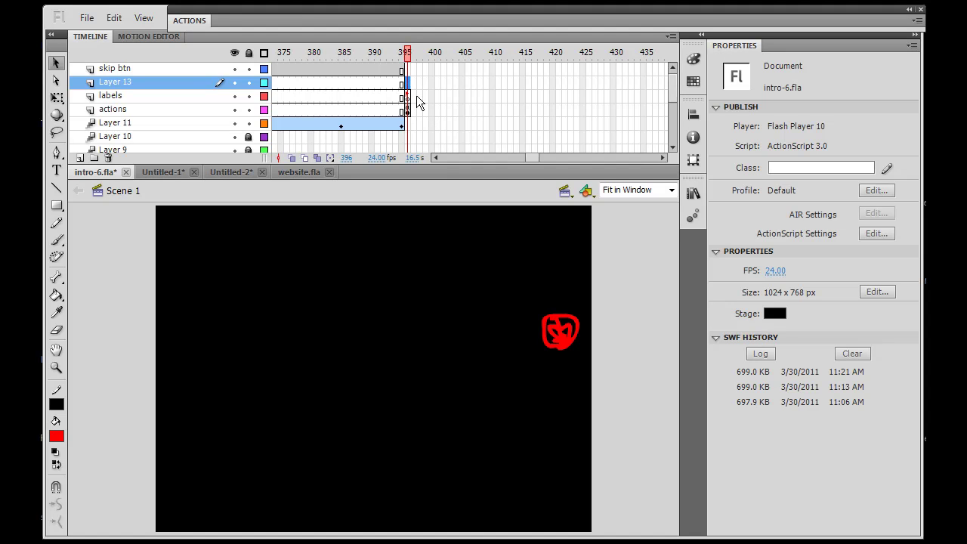
# Add a keyframe at Layer 13's frame 396, paste the progress bar there, and check its instance name.
pyautogui.rightClick(407, 85)
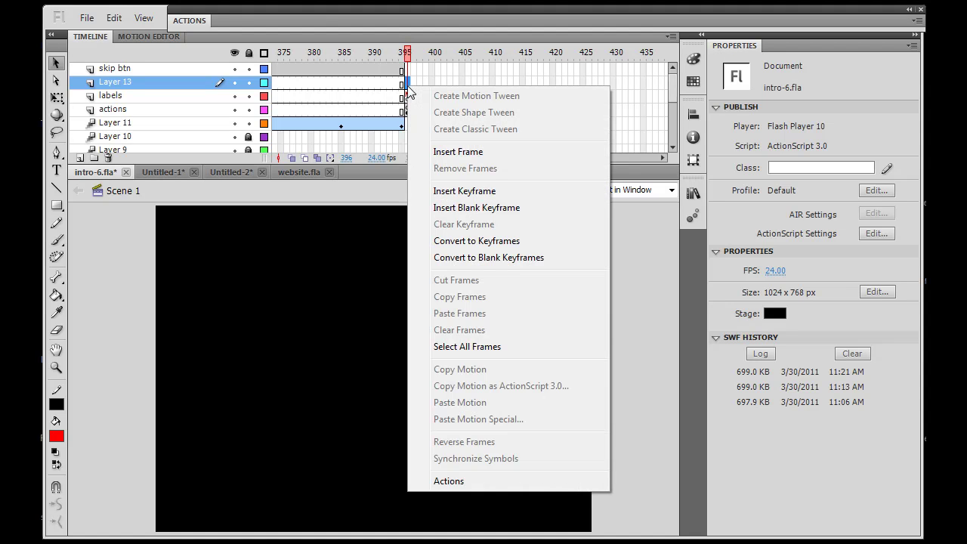
pyautogui.click(460, 190)
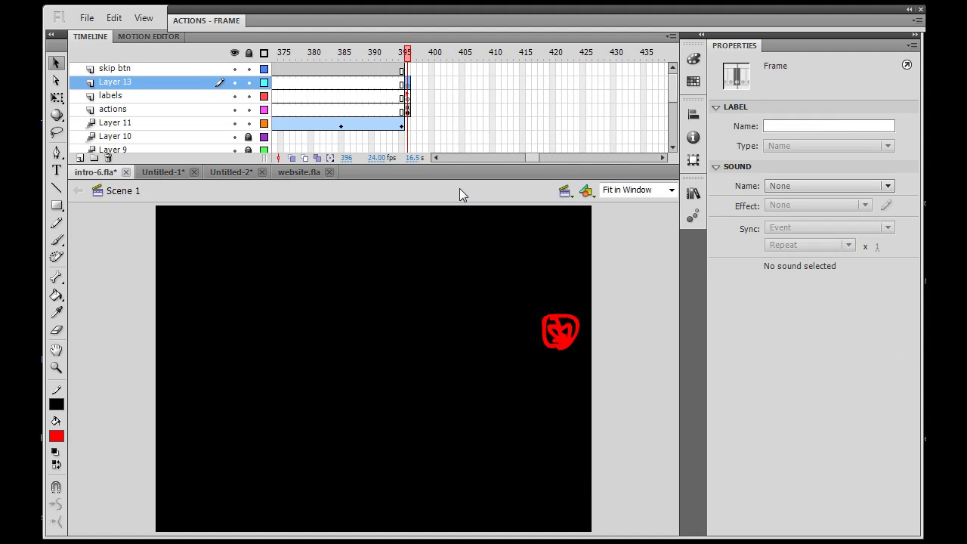
pyautogui.hotkey('ctrl', 'v')
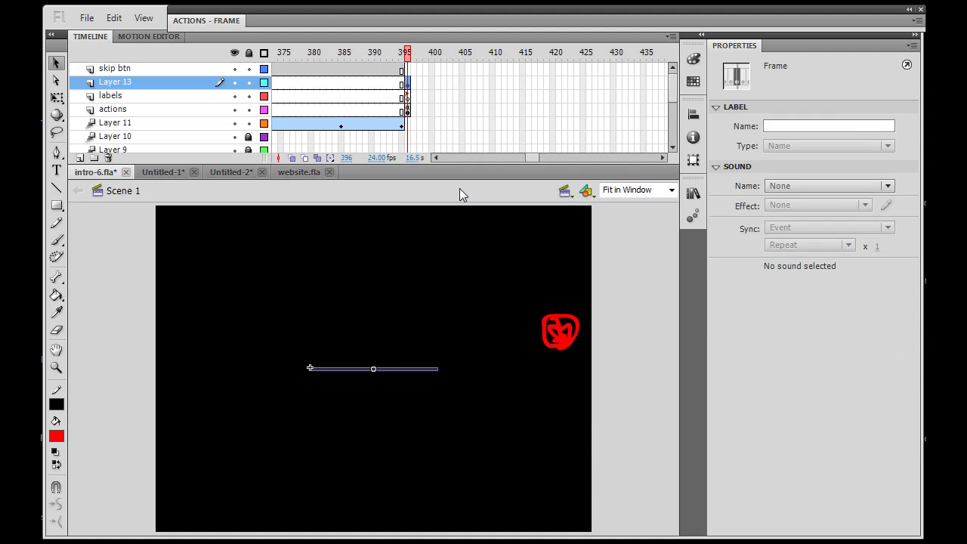
pyautogui.click(319, 454)
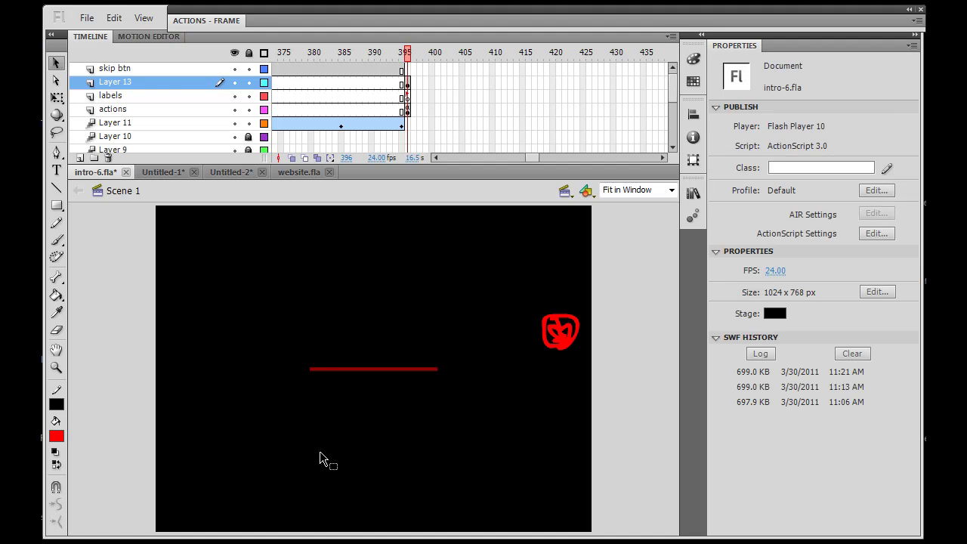
pyautogui.click(364, 370)
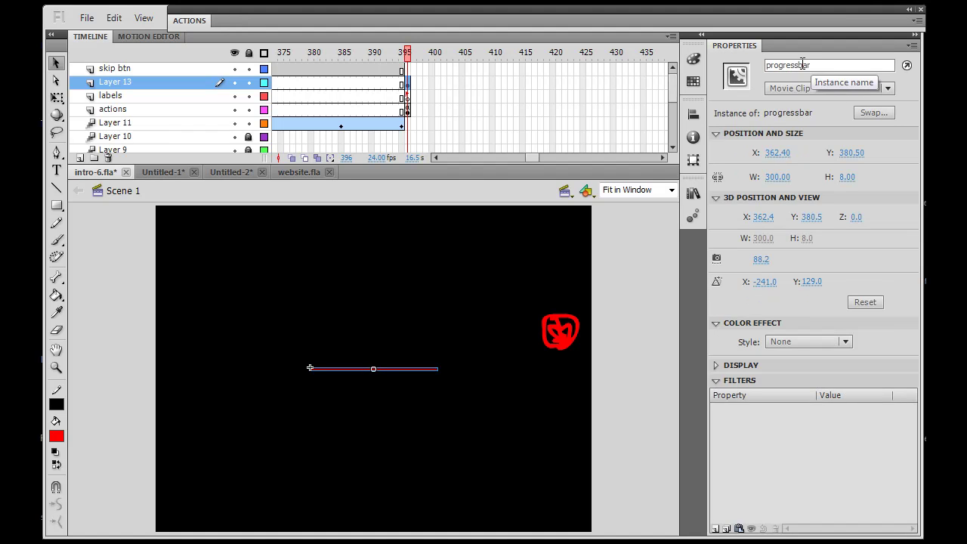
pyautogui.click(520, 408)
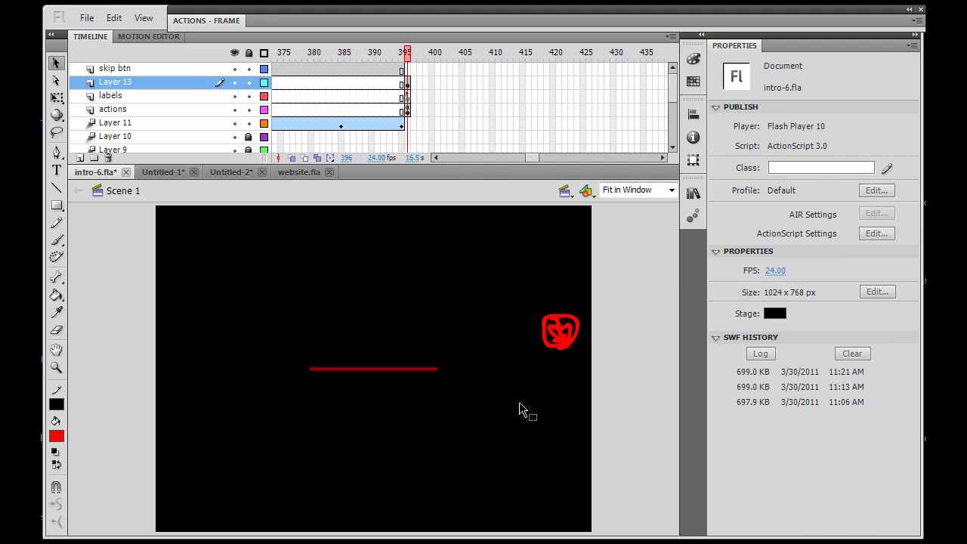
# Delete the red scribble mark from the stage.
pyautogui.click(570, 346)
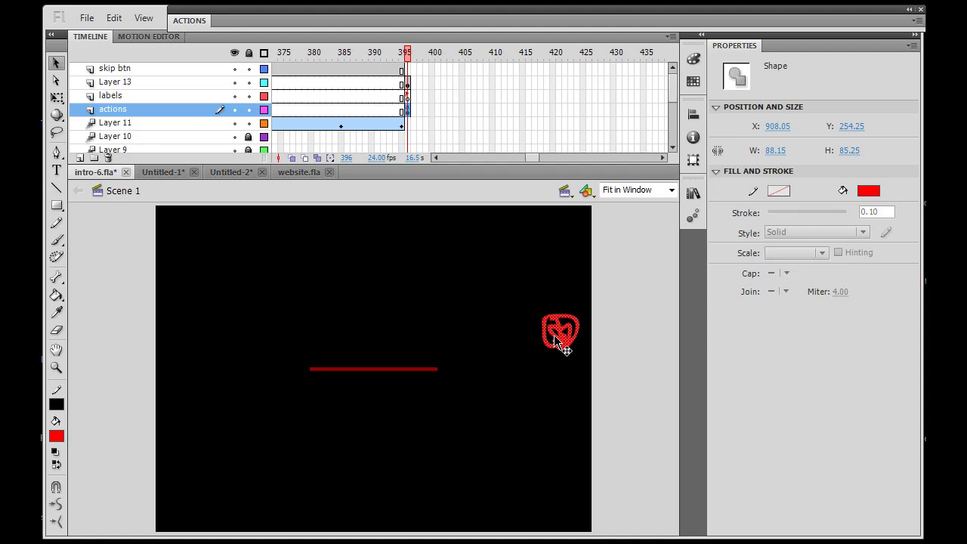
pyautogui.press('Delete')
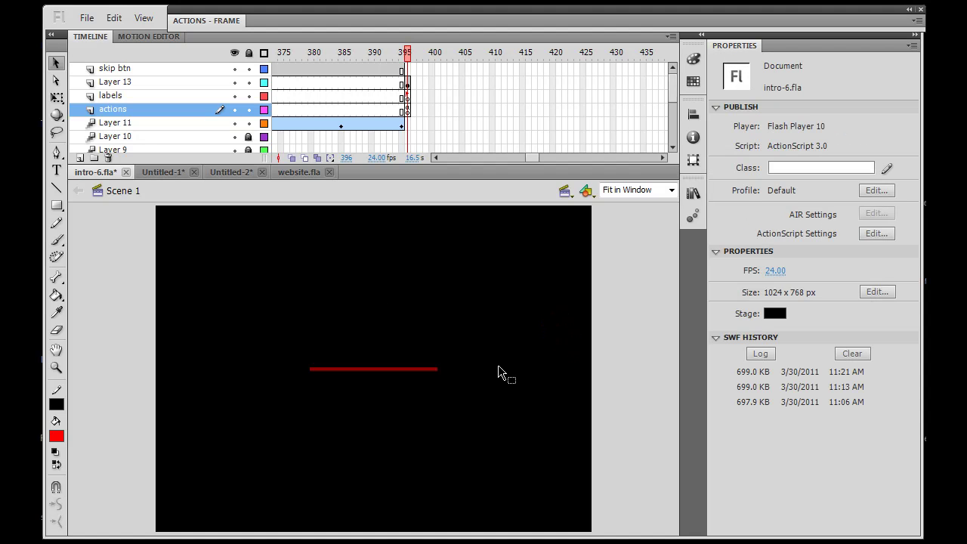
pyautogui.moveTo(405, 51)
pyautogui.mouseDown()
pyautogui.moveTo(362, 51)
pyautogui.moveTo(408, 55)
pyautogui.mouseUp()
# Test intro-6, skip the intro to watch website.swf load with its progress bar, then close the player.
pyautogui.hotkey('ctrl', 'Return')
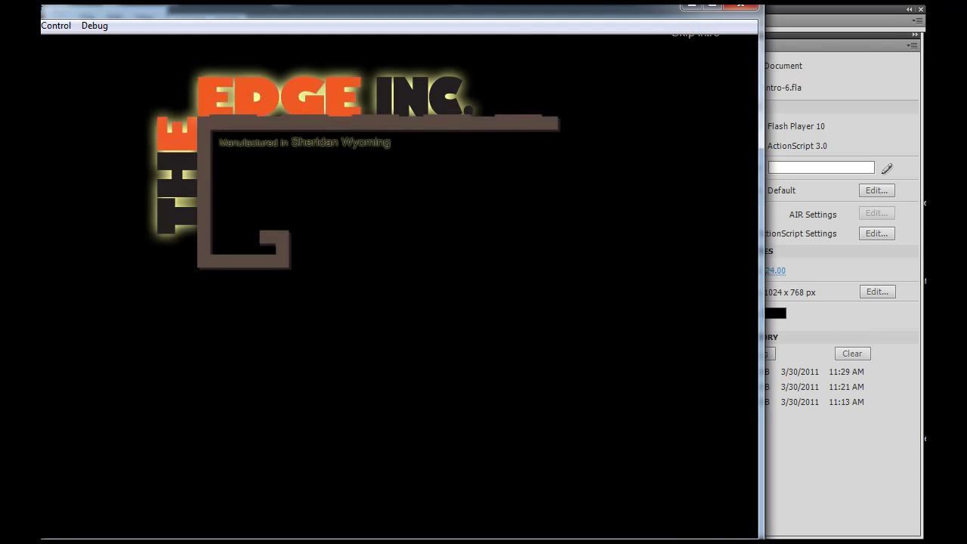
pyautogui.click(679, 39)
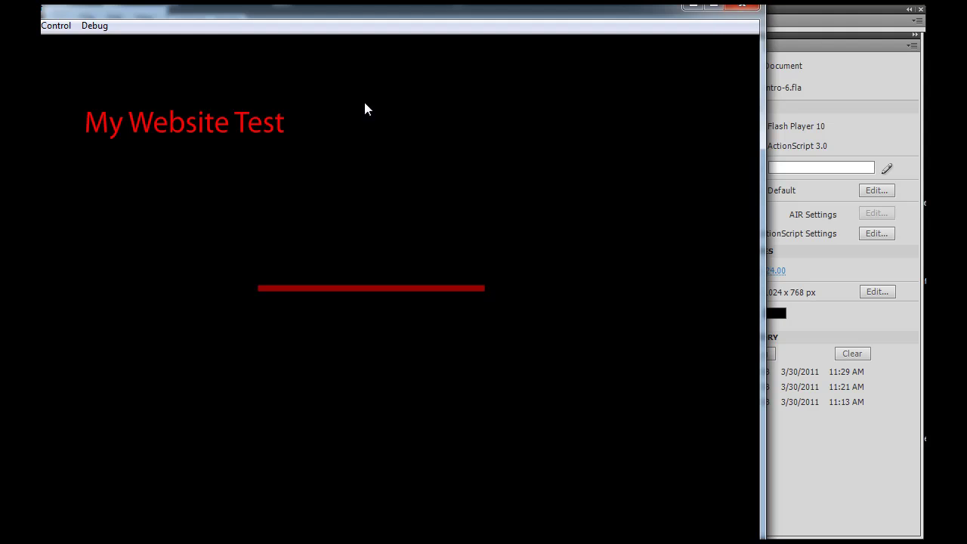
pyautogui.hotkey('ctrl', 'w')
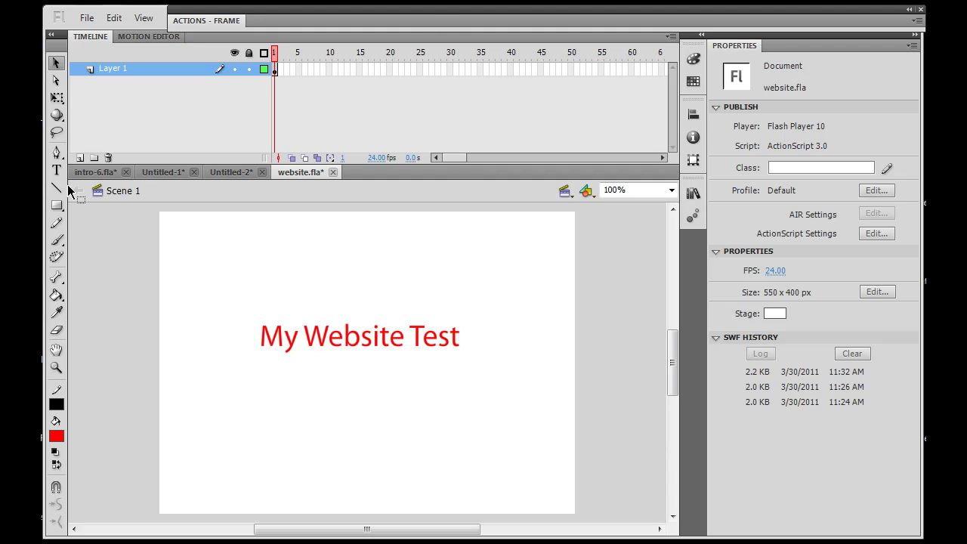
# Draw a pale yellow rectangle covering the stage on a new layer placed below Layer 1.
pyautogui.click(79, 157)
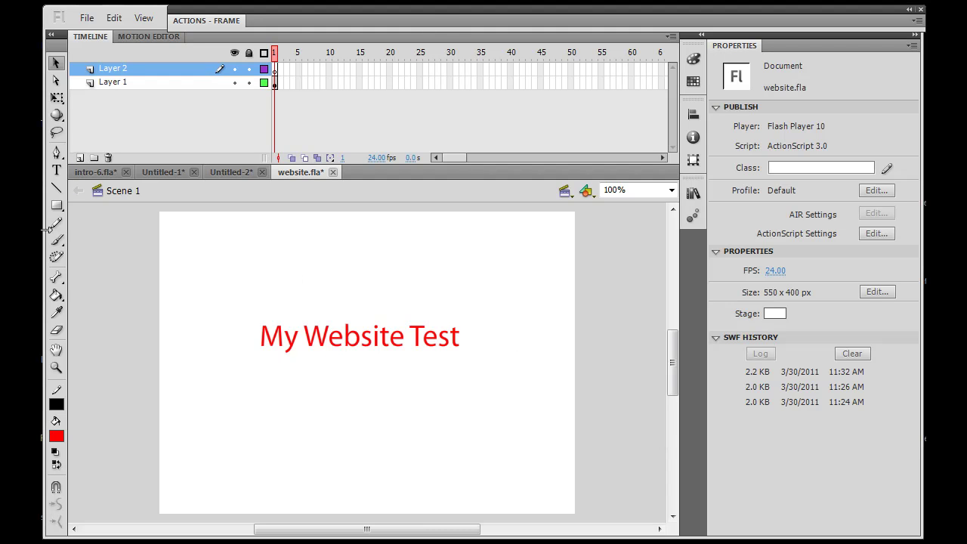
pyautogui.click(56, 207)
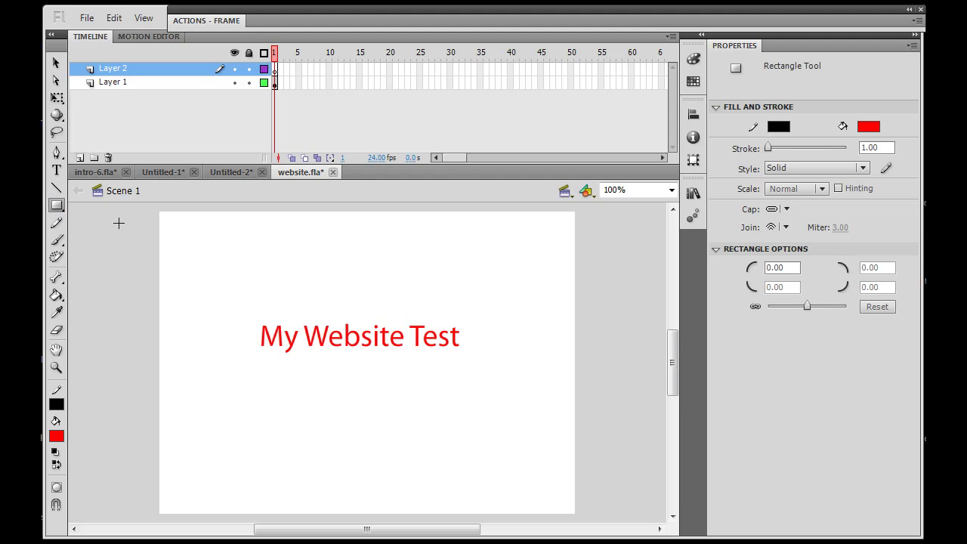
pyautogui.click(59, 436)
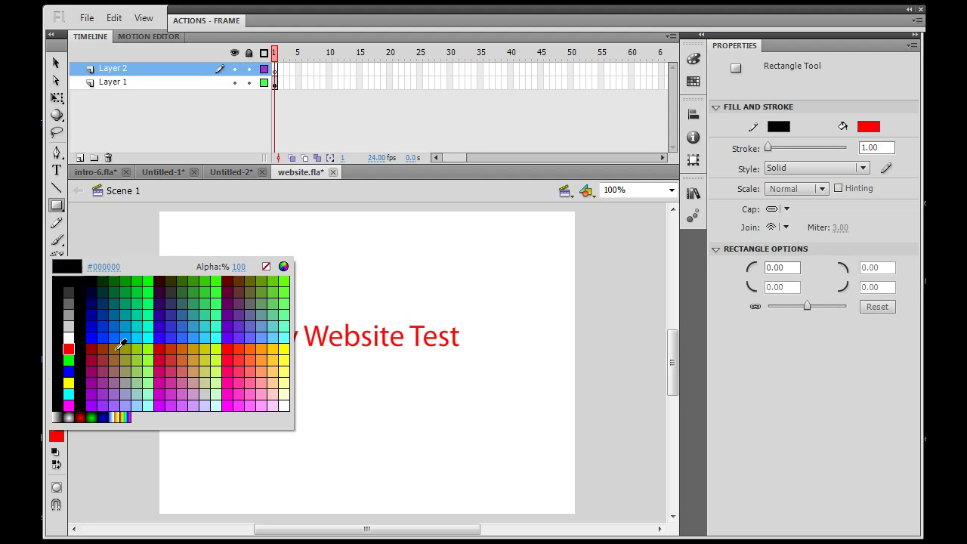
pyautogui.click(288, 387)
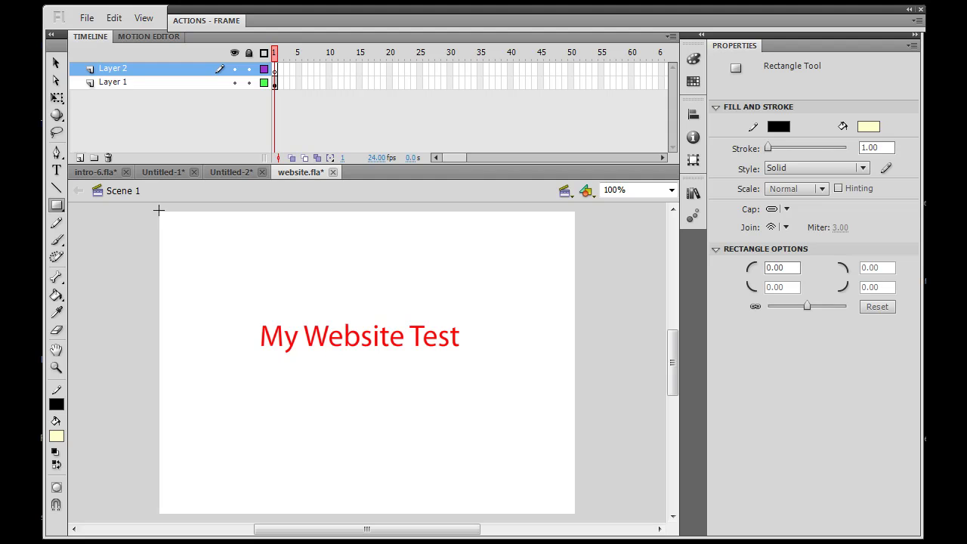
pyautogui.moveTo(159, 212); pyautogui.dragTo(573, 514)
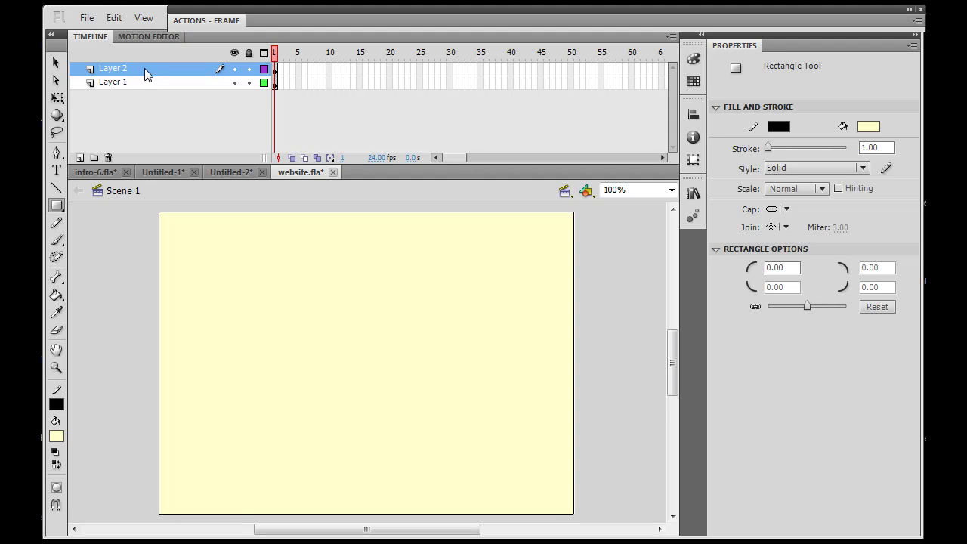
pyautogui.moveTo(144, 68); pyautogui.dragTo(149, 89)
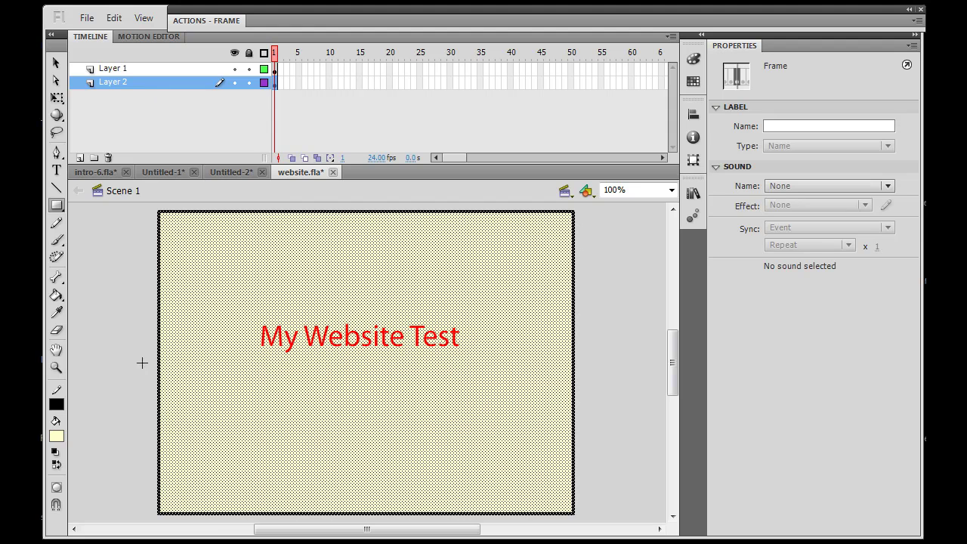
# Deselect the background, save website.fla and test the website movie.
pyautogui.press('v')
pyautogui.click(140, 308)
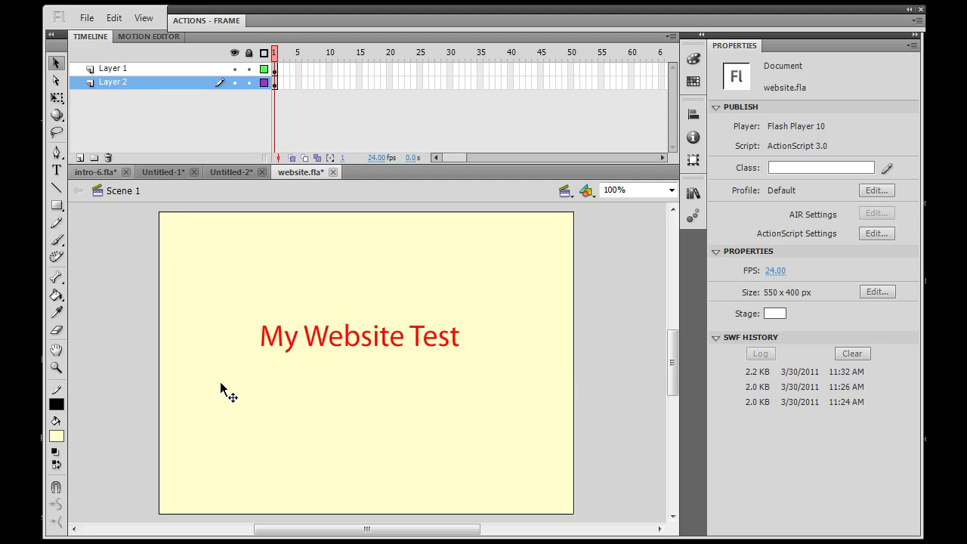
pyautogui.click(88, 18)
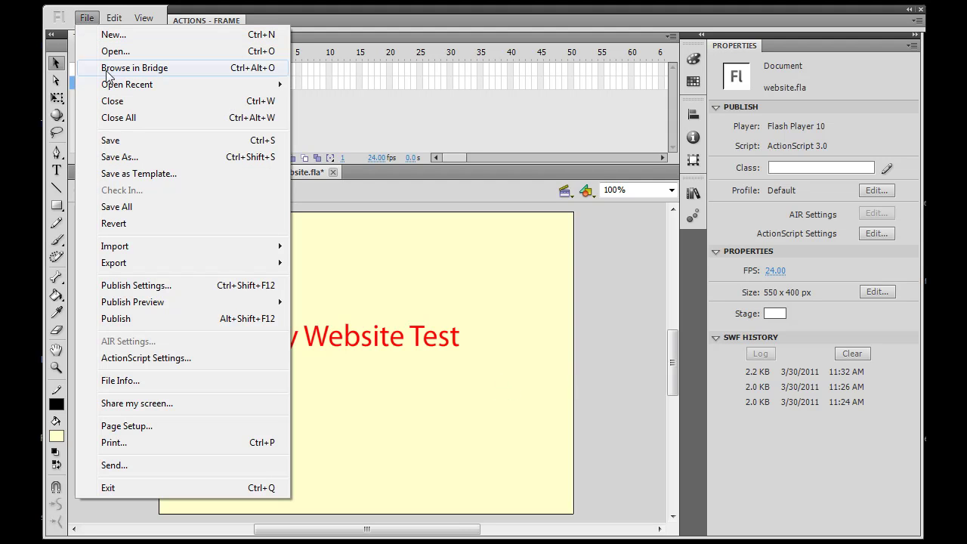
pyautogui.click(119, 138)
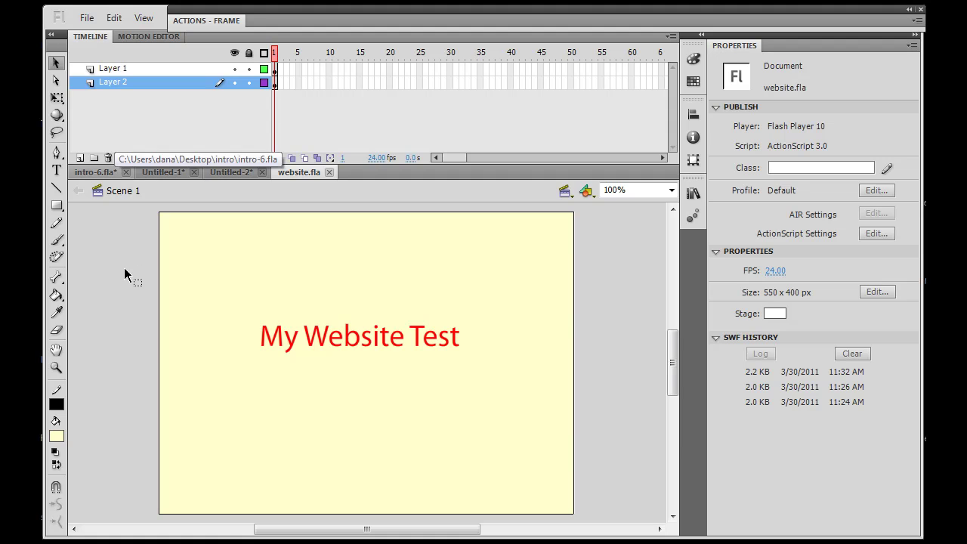
pyautogui.hotkey('ctrl', 'Return')
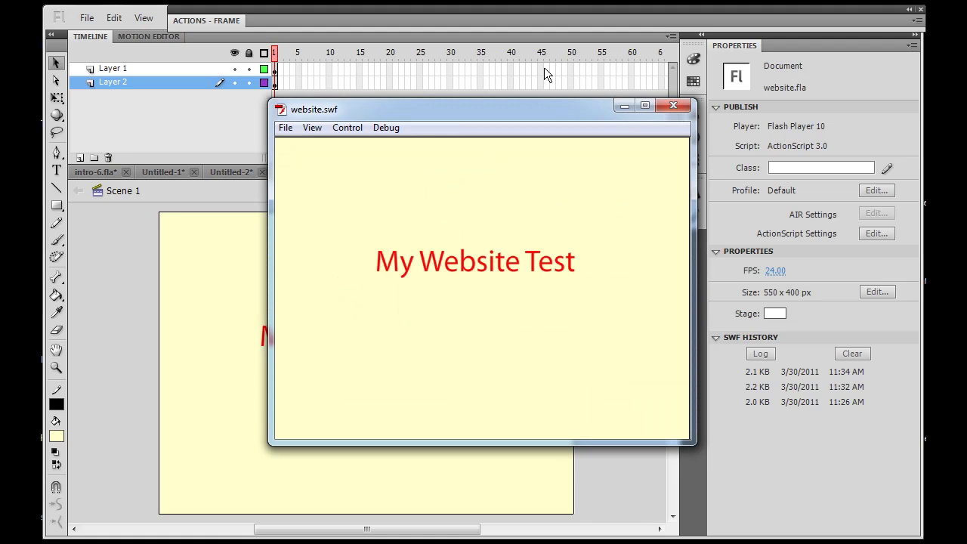
# Return to intro-6.fla at frame 388 and delete the small red dot beside the stage.
pyautogui.click(673, 106)
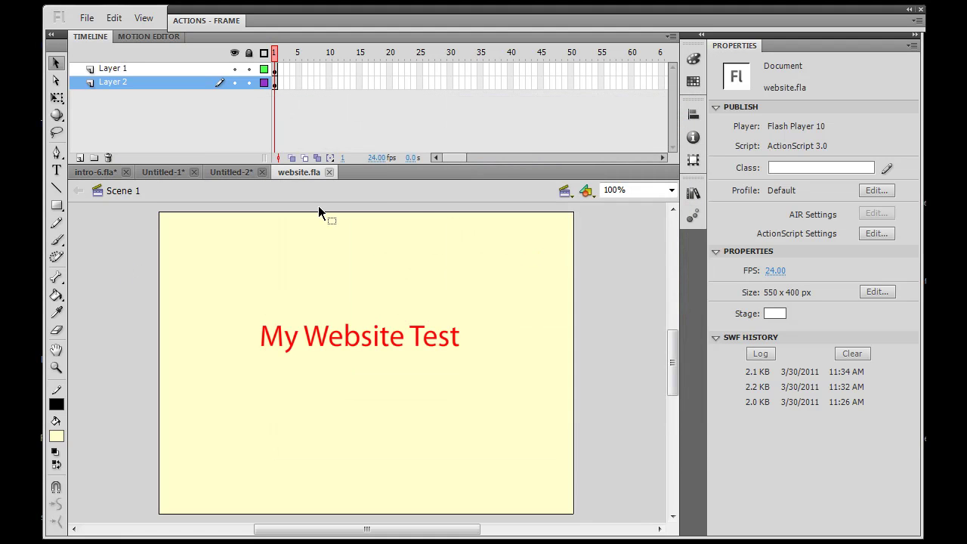
pyautogui.click(90, 174)
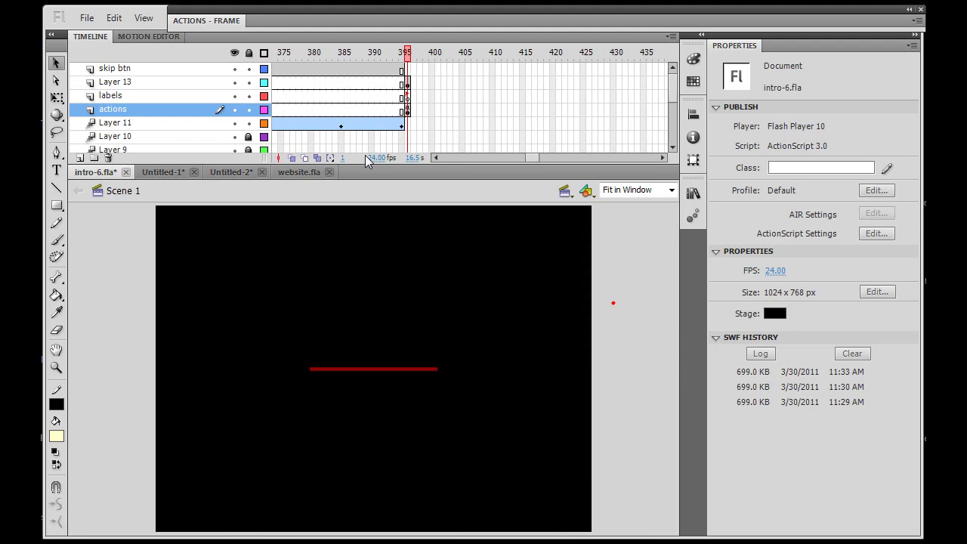
pyautogui.moveTo(408, 53); pyautogui.dragTo(429, 54)
pyautogui.moveTo(643, 276); pyautogui.dragTo(605, 333)
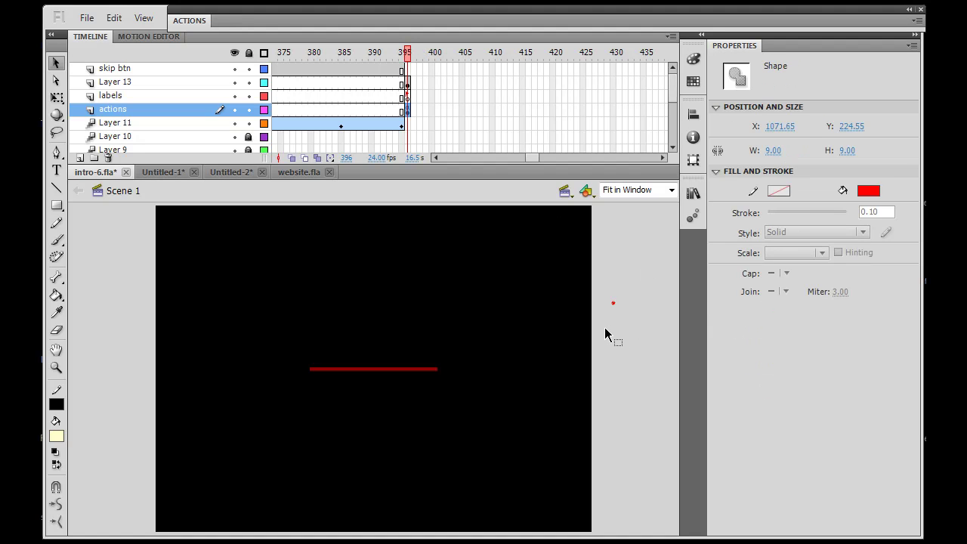
pyautogui.press('Delete')
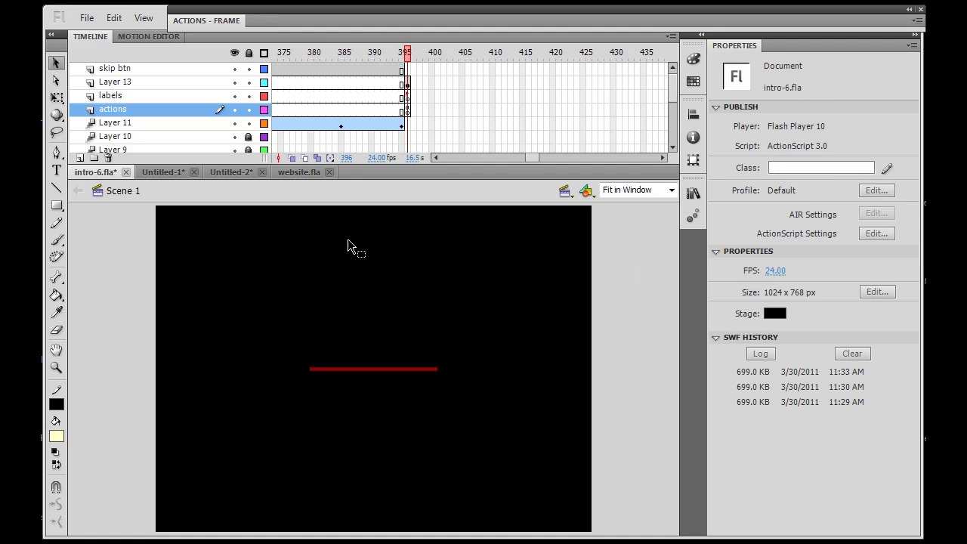
pyautogui.hotkey('ctrl', 'Return')
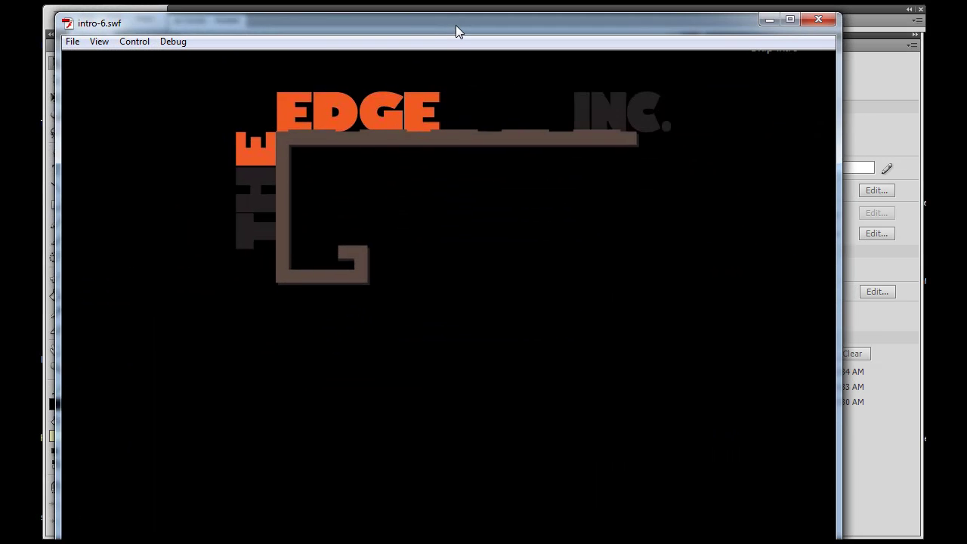
pyautogui.moveTo(455, 24); pyautogui.dragTo(451, 22)
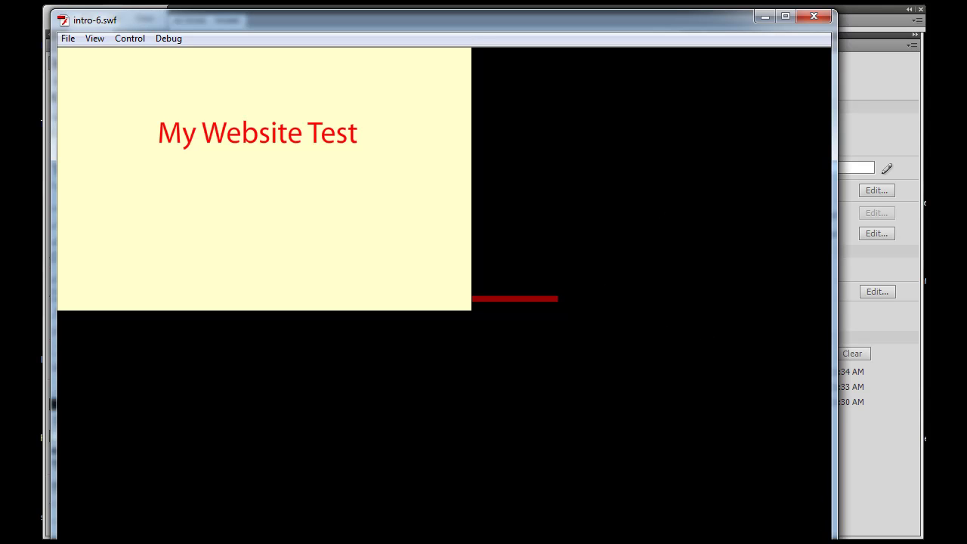
pyautogui.moveTo(642, 22)
pyautogui.mouseDown()
pyautogui.moveTo(636, 31)
pyautogui.moveTo(639, 23)
pyautogui.mouseUp()
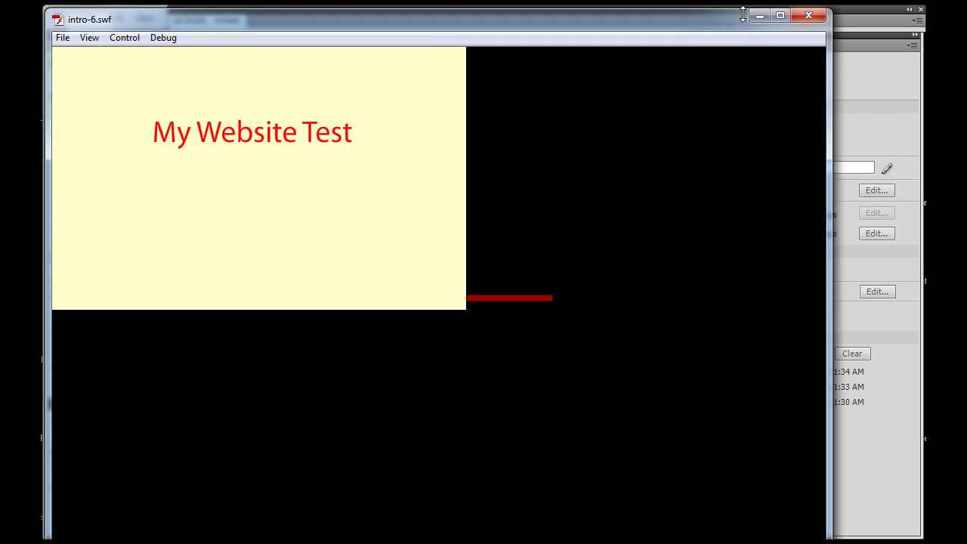
pyautogui.click(819, 18)
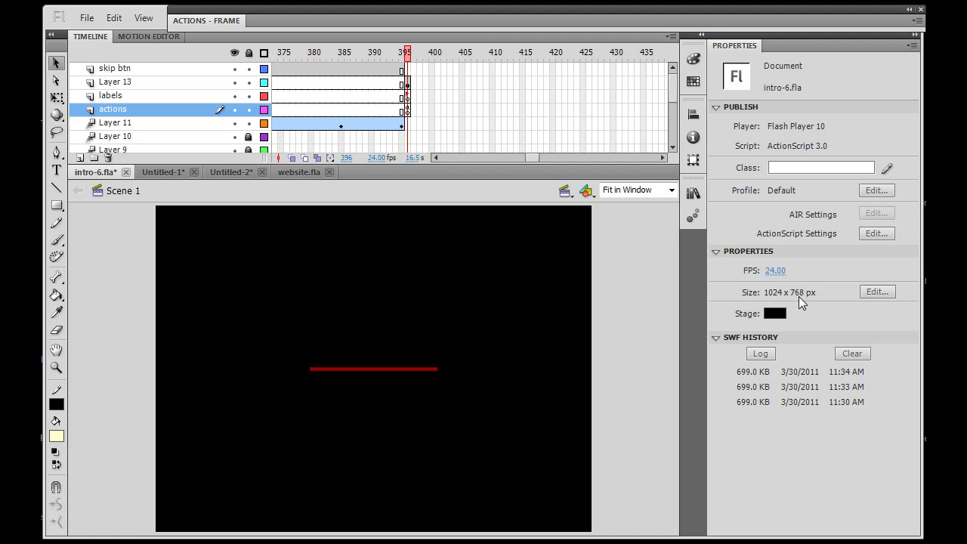
# Switch to website.fla, showing red 'My Website Test' text on the pale yellow stage.
pyautogui.click(294, 172)
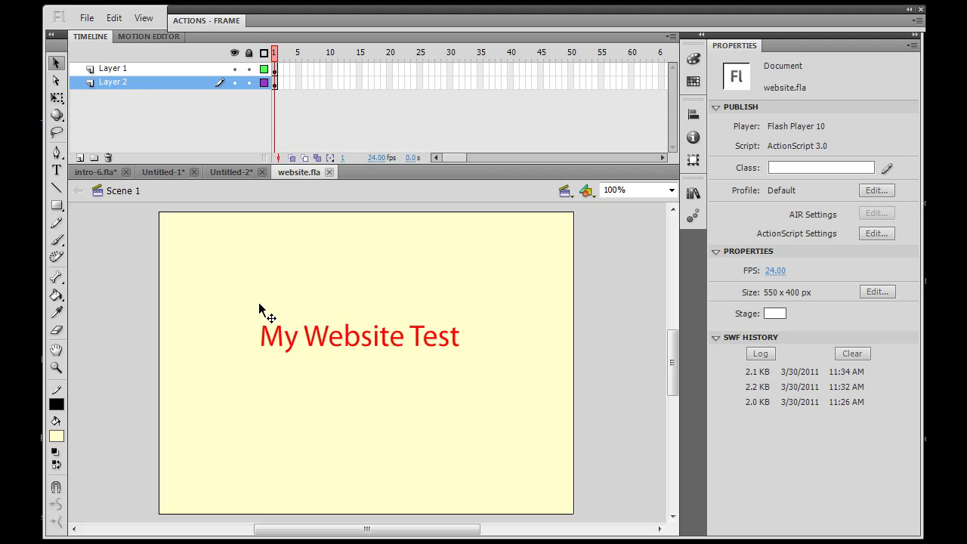
# In website.fla, show the Library panel and browse intro-6.fla's library items.
pyautogui.click(227, 172)
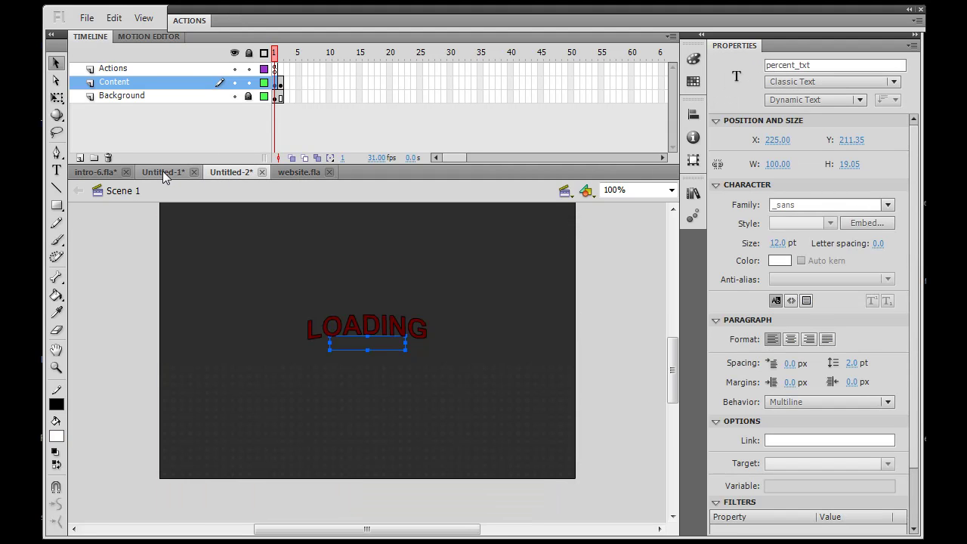
pyautogui.click(165, 173)
pyautogui.click(91, 173)
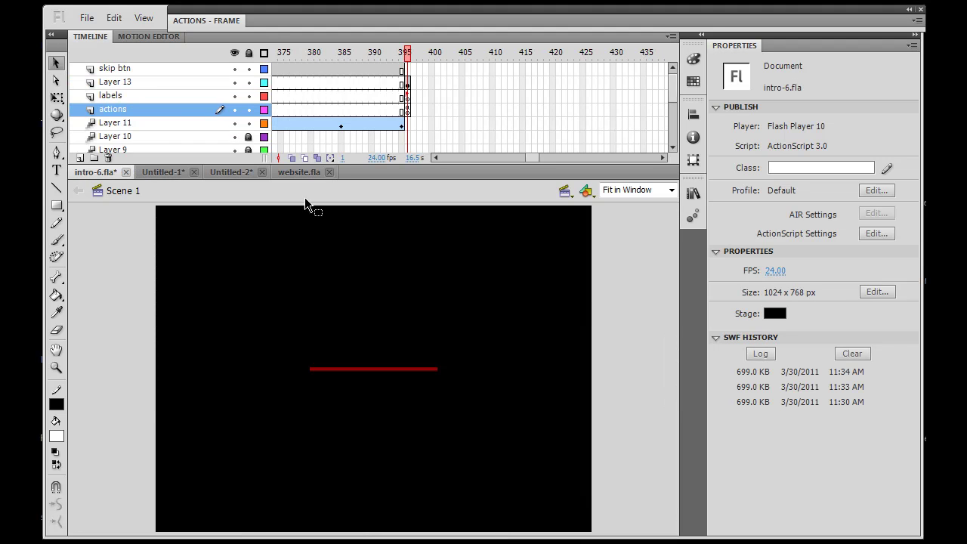
pyautogui.click(280, 174)
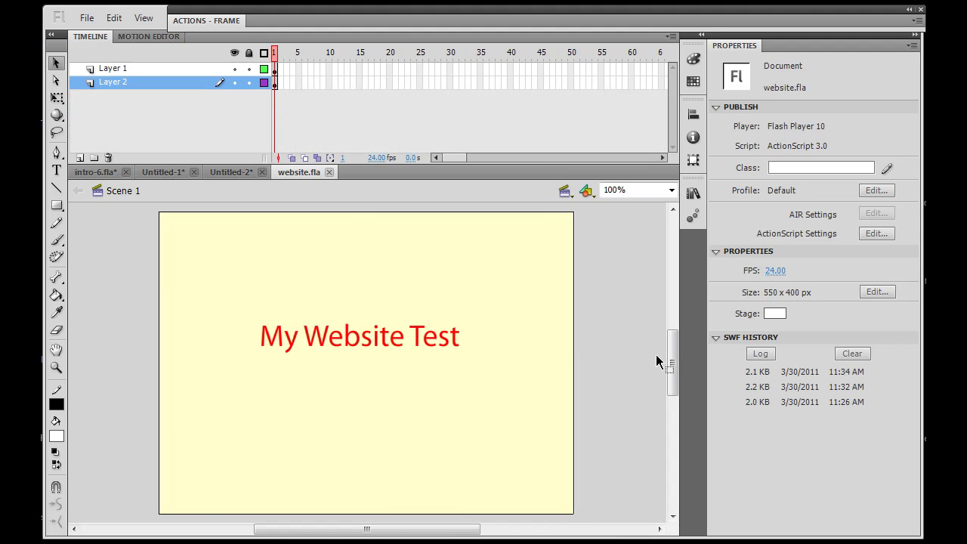
pyautogui.click(693, 193)
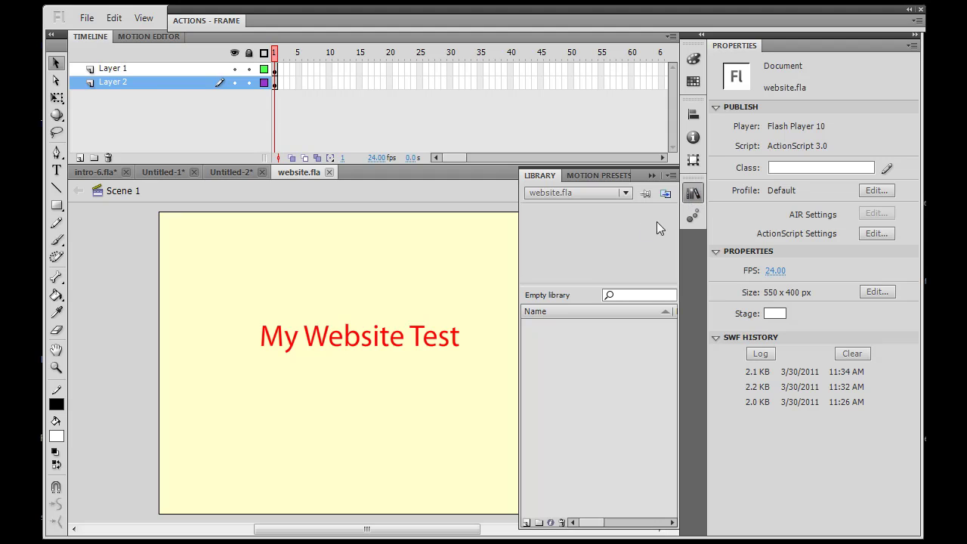
pyautogui.click(625, 192)
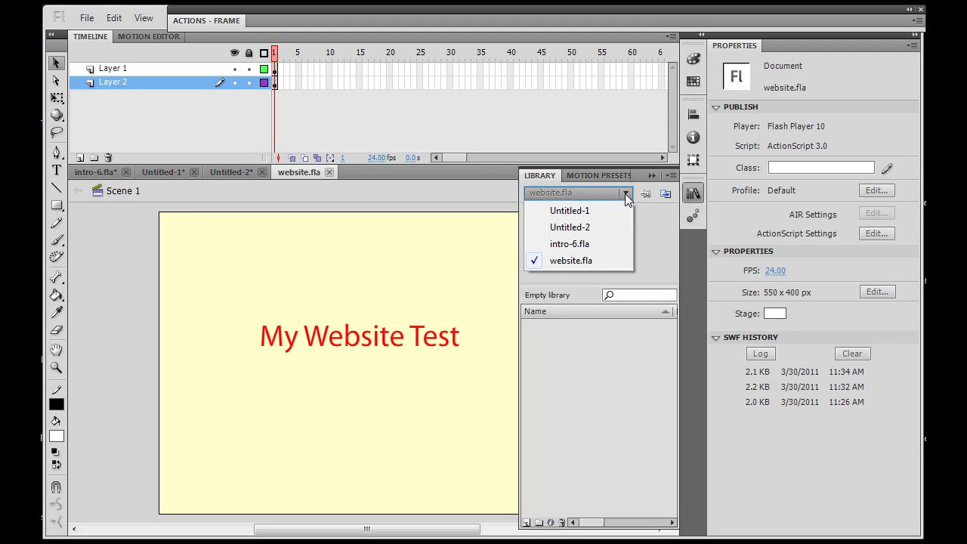
pyautogui.click(613, 243)
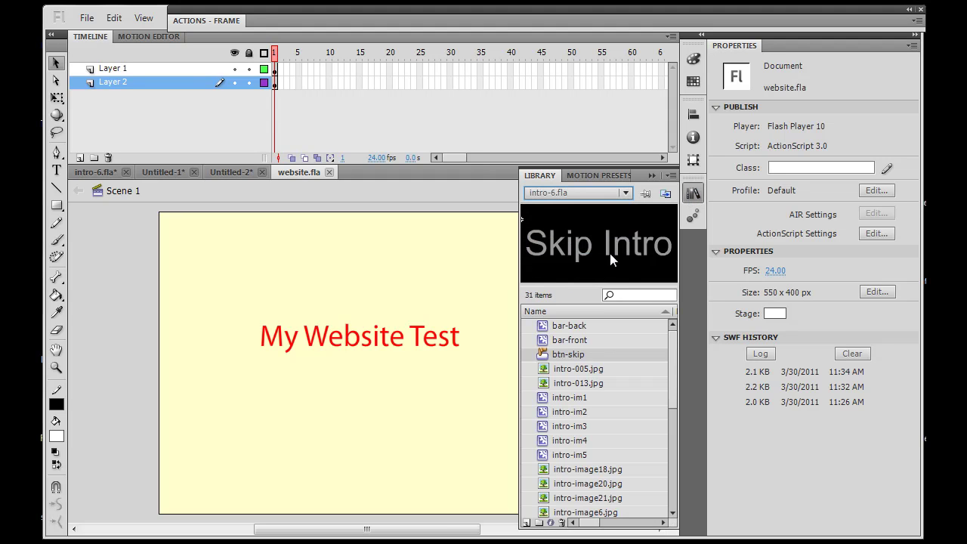
# Place the intro-005.jpg photo below the 'My Website Test' text and test the website movie.
pyautogui.click(577, 384)
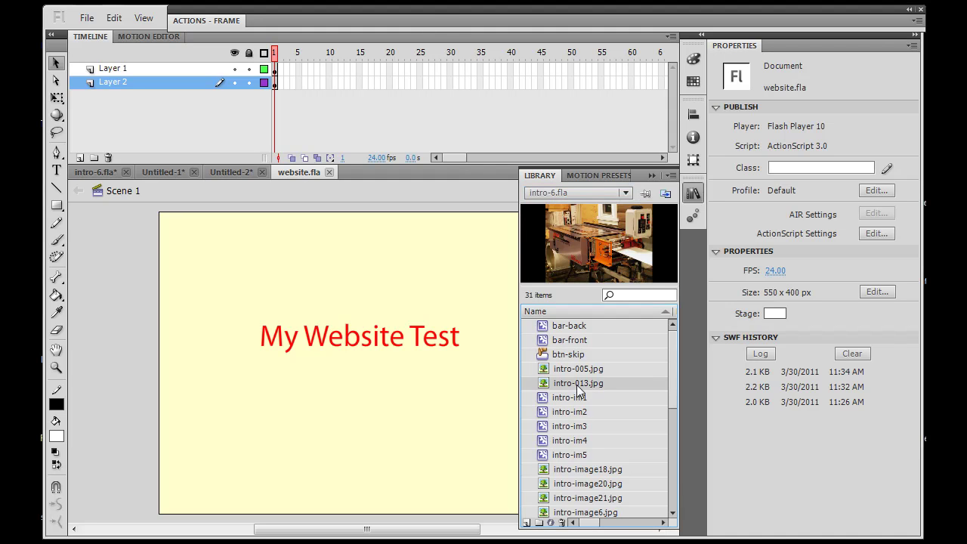
pyautogui.click(580, 370)
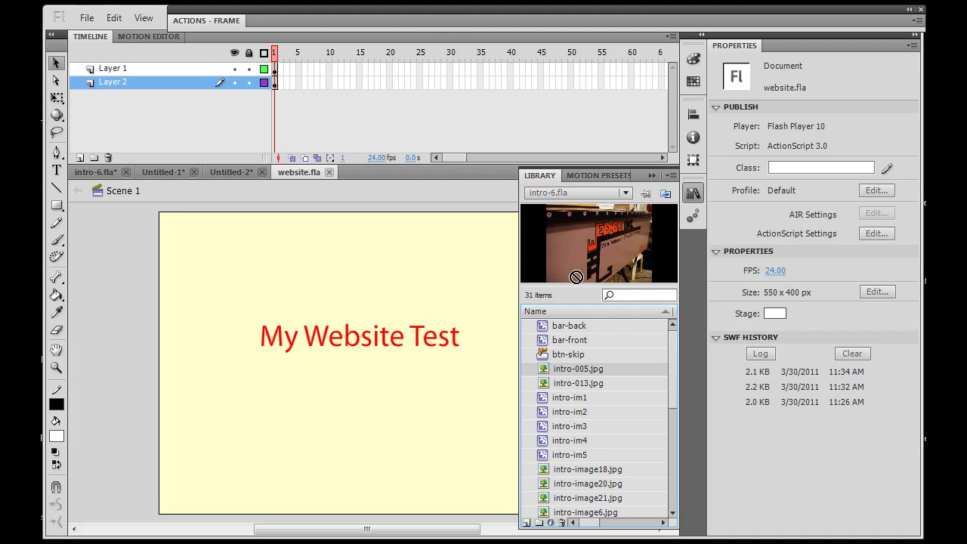
pyautogui.moveTo(575, 276); pyautogui.dragTo(306, 412)
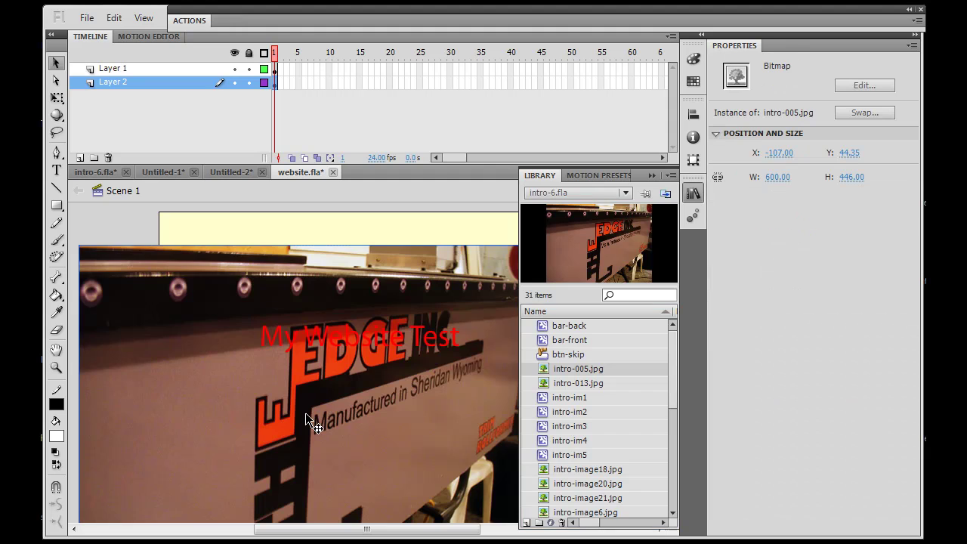
pyautogui.moveTo(382, 391); pyautogui.dragTo(450, 480)
pyautogui.moveTo(441, 436); pyautogui.dragTo(438, 464)
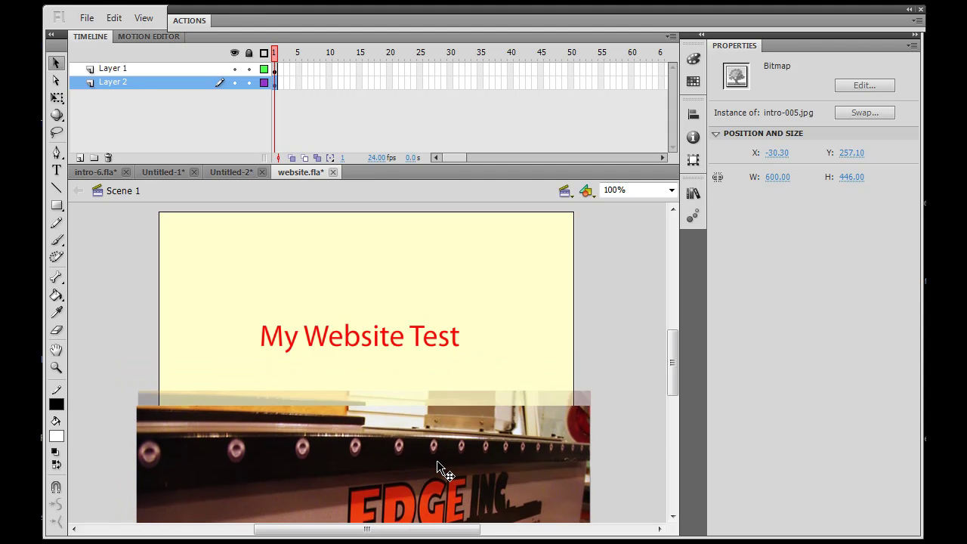
pyautogui.click(617, 322)
pyautogui.hotkey('ctrl', 'Return')
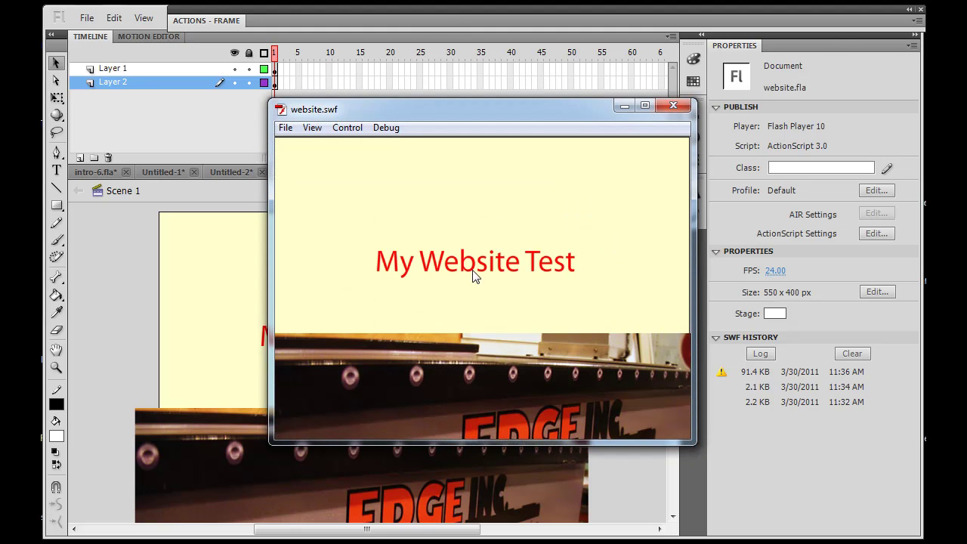
# Close the website preview, return to intro-6.fla and select the progressbar instance on Layer 13.
pyautogui.click(672, 106)
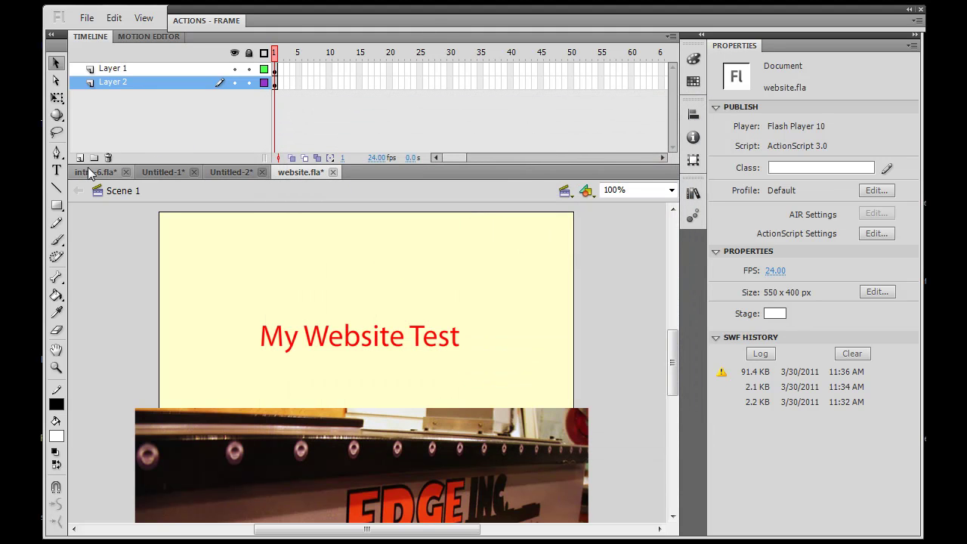
pyautogui.click(89, 172)
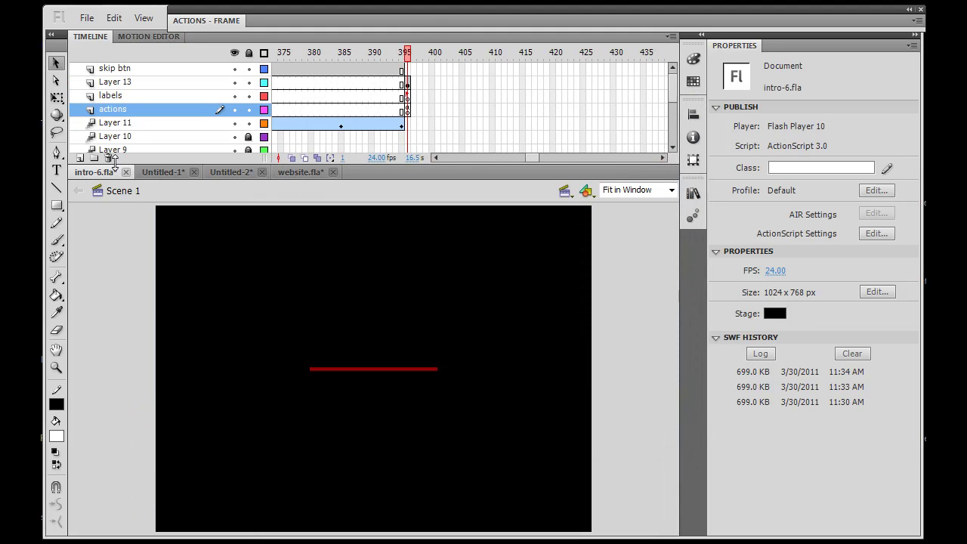
pyautogui.click(375, 370)
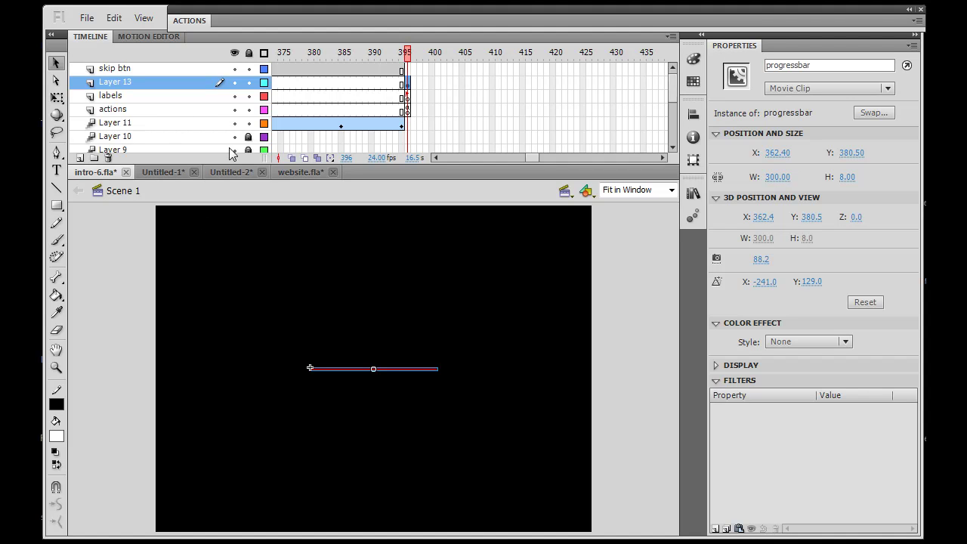
# Test intro-6, stop playback and turn on the Bandwidth Profiler.
pyautogui.hotkey('ctrl', 'Return')
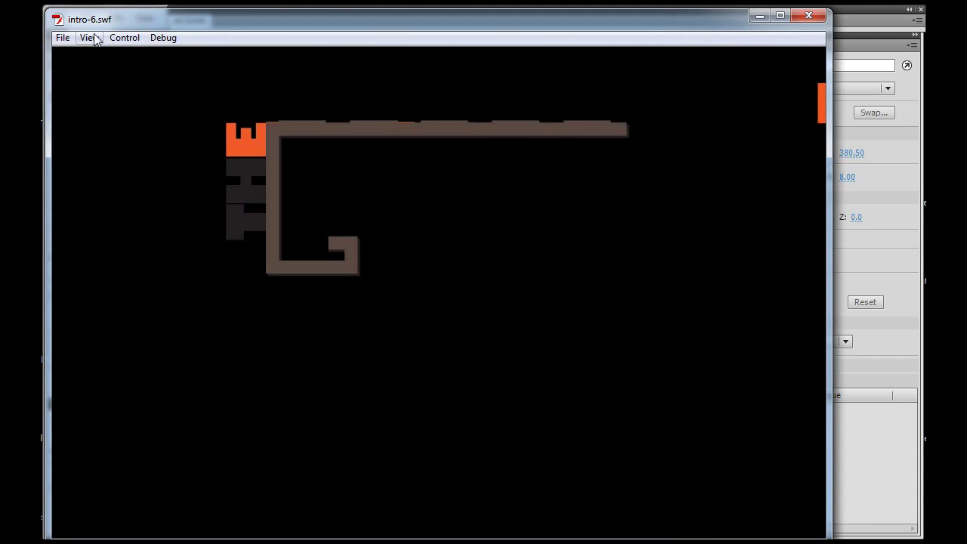
pyautogui.click(124, 38)
pyautogui.click(132, 55)
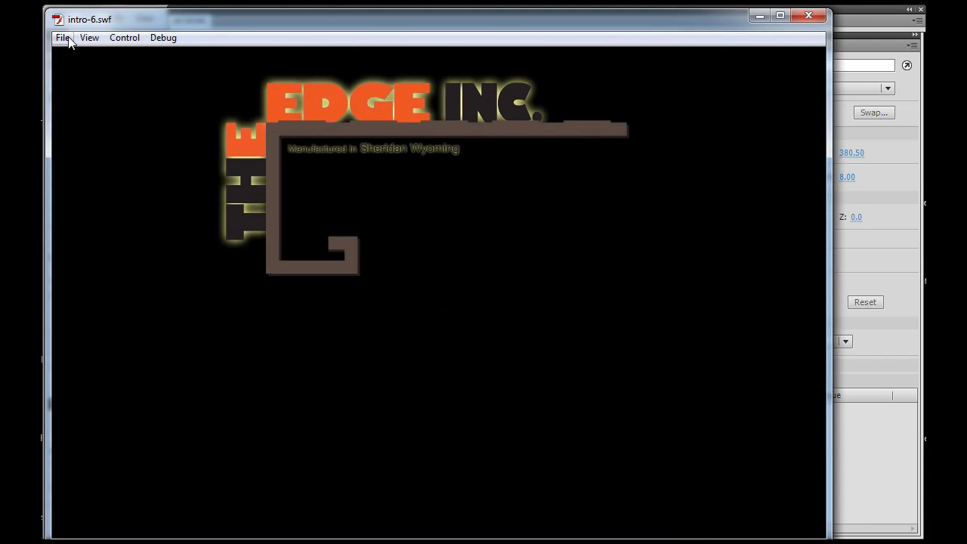
pyautogui.click(64, 38)
pyautogui.moveTo(84, 39)
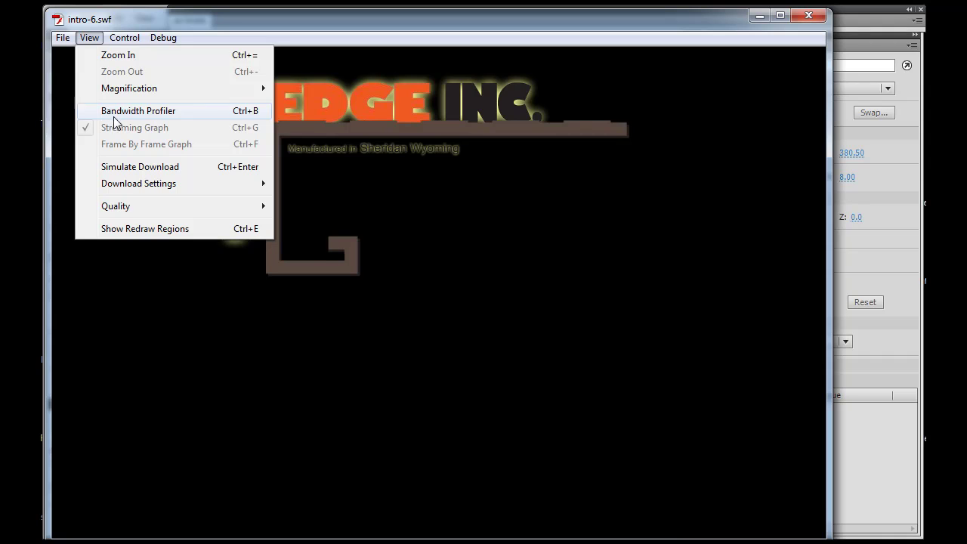
pyautogui.click(110, 115)
# Set the simulated download speed to DSL (32.6 KB/s).
pyautogui.click(89, 38)
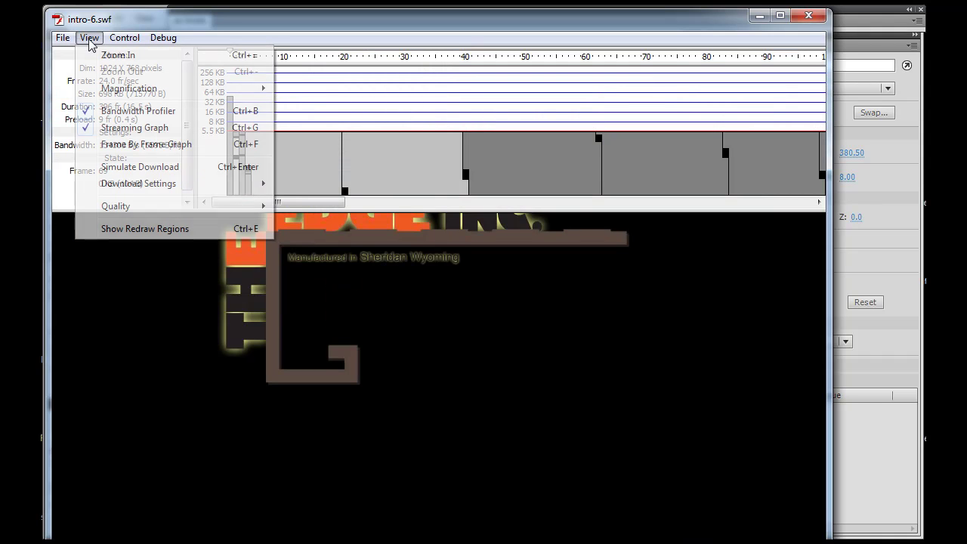
pyautogui.moveTo(145, 183)
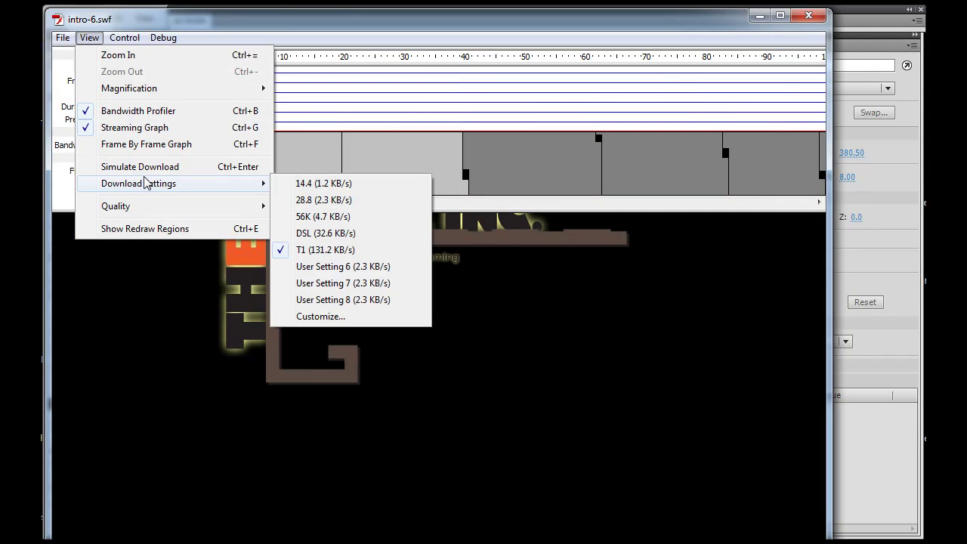
pyautogui.click(322, 232)
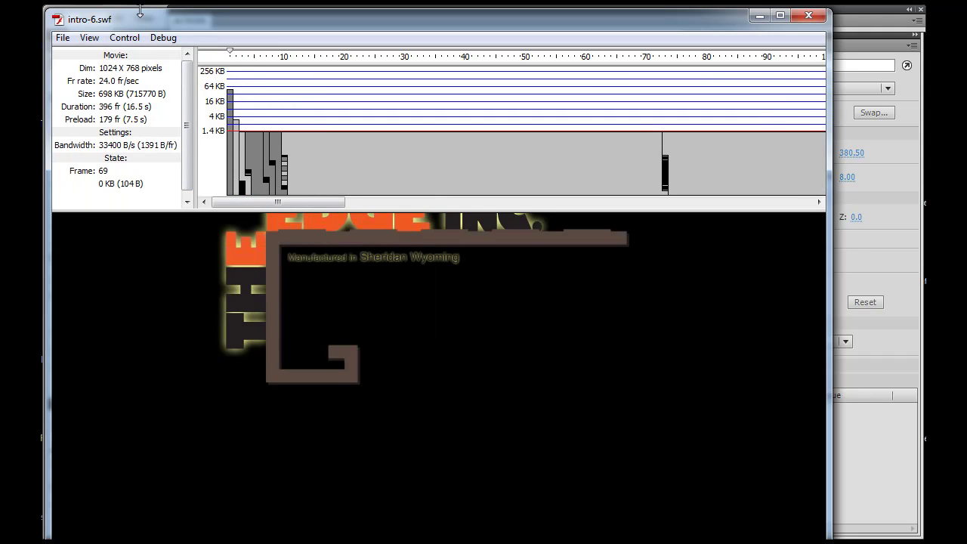
pyautogui.click(89, 38)
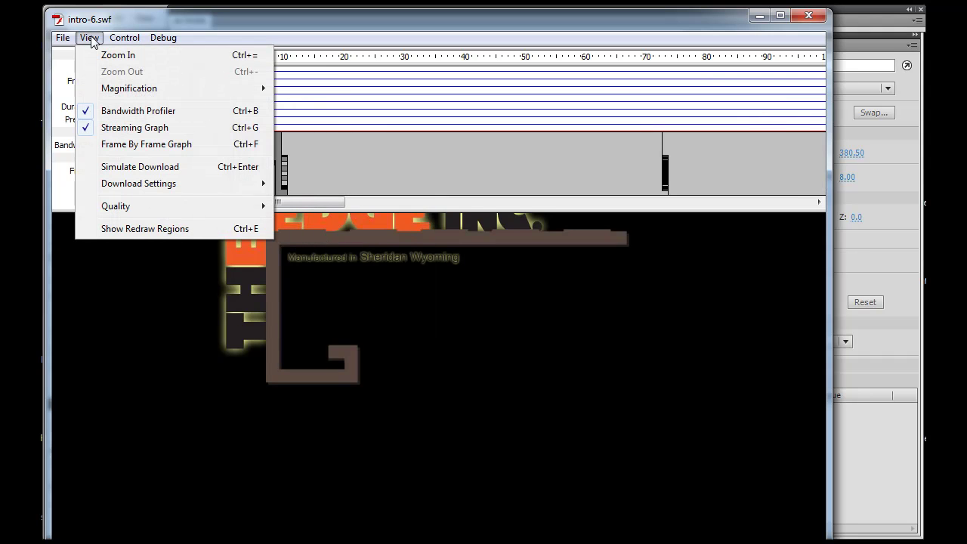
# Run Simulate Download and shrink the bandwidth graph to watch the intro load and play.
pyautogui.click(132, 167)
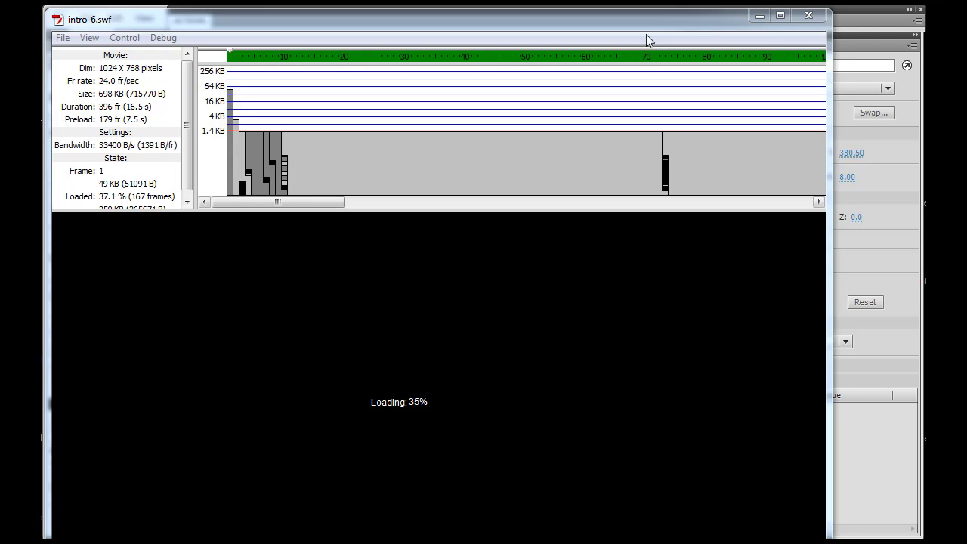
pyautogui.moveTo(660, 15); pyautogui.dragTo(663, 8)
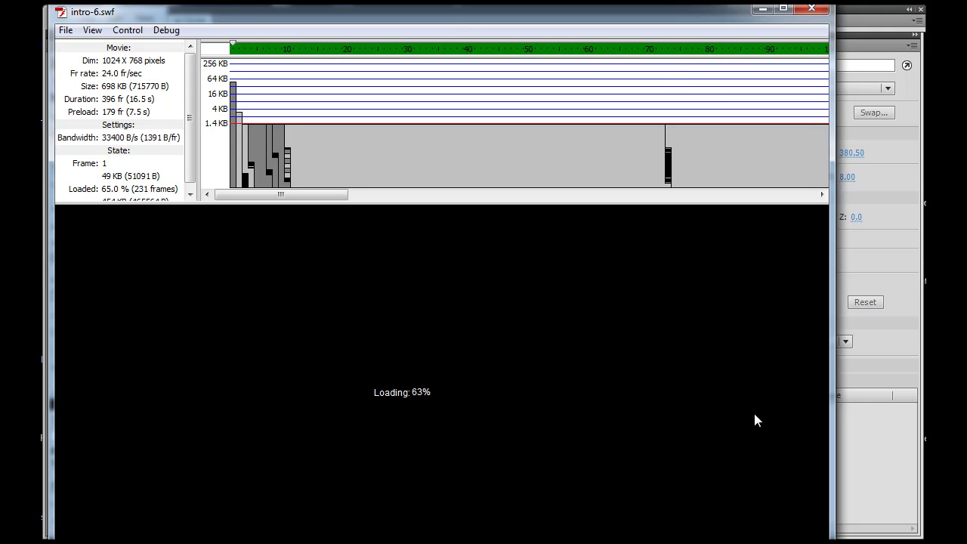
pyautogui.moveTo(768, 204); pyautogui.dragTo(769, 140)
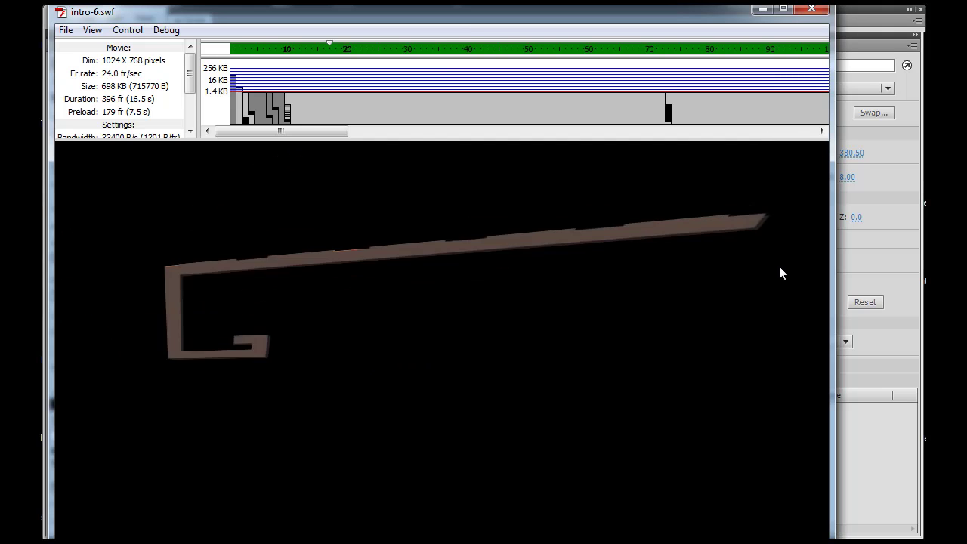